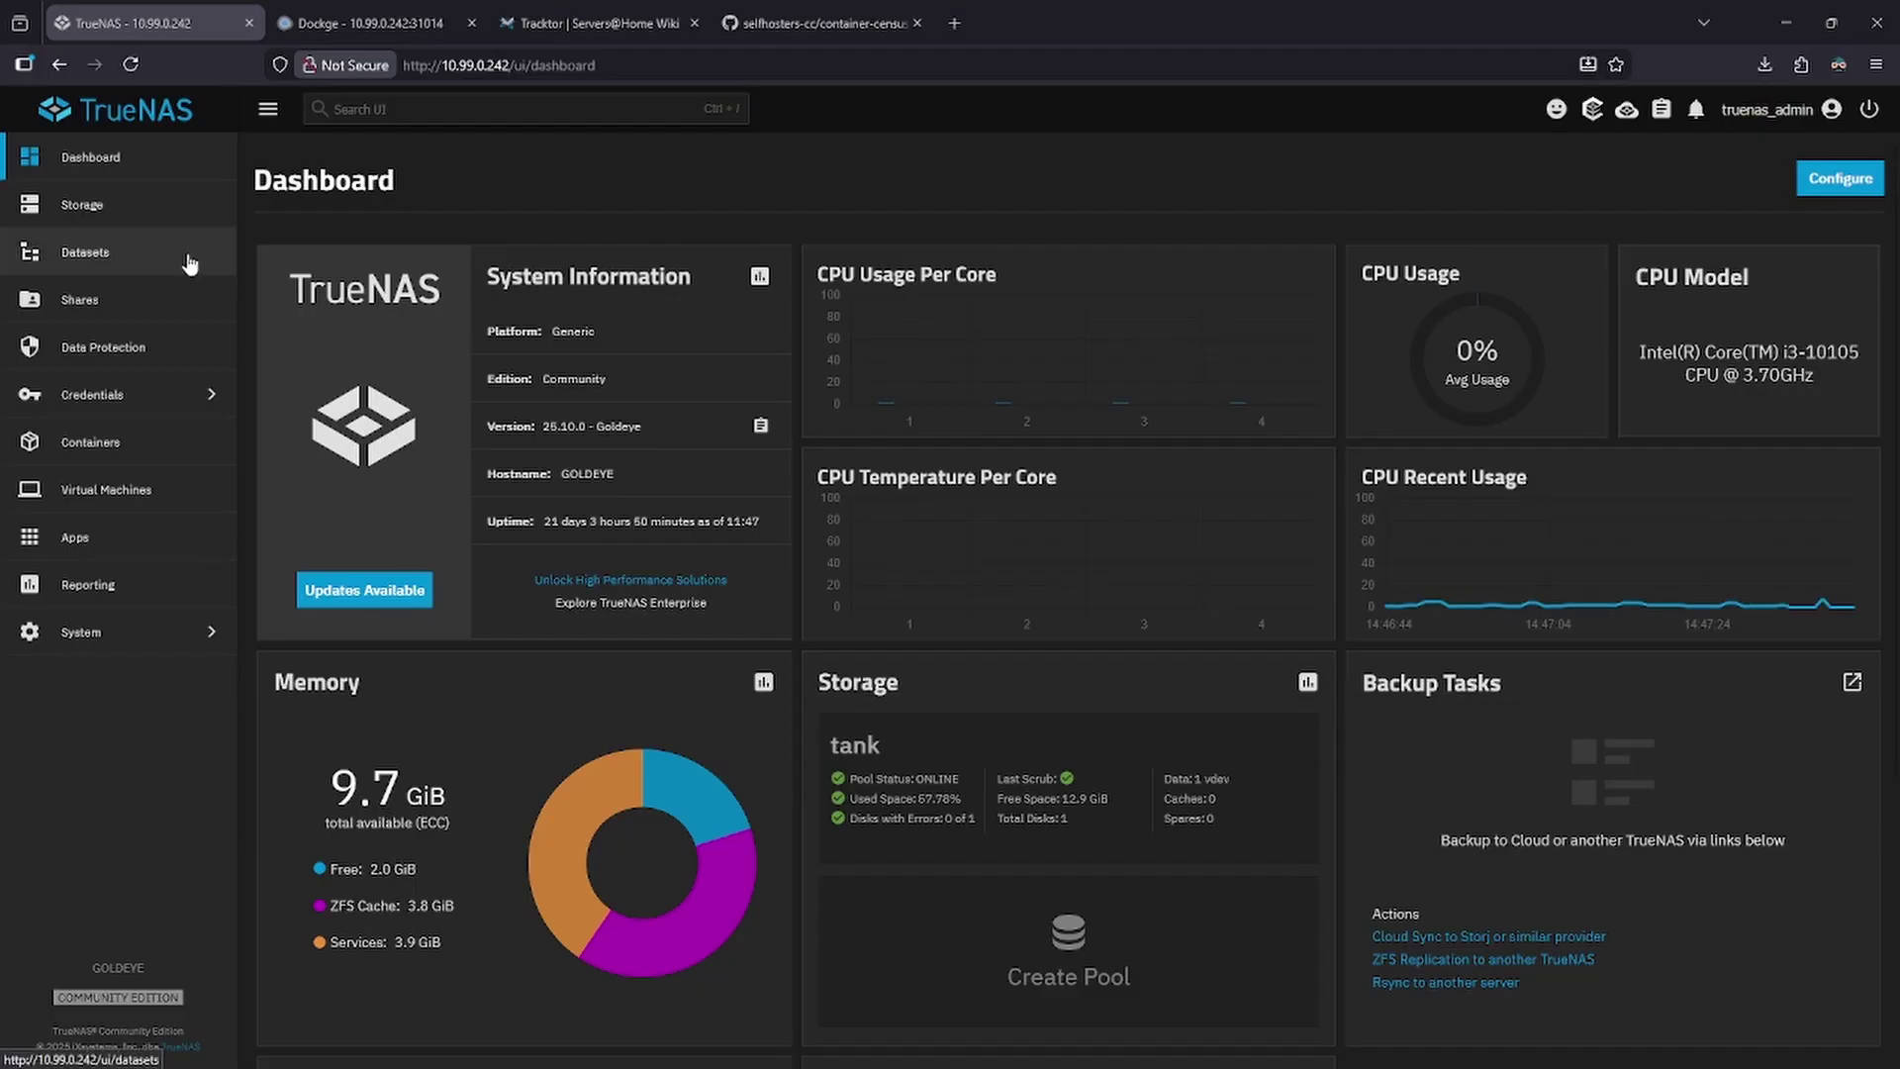
Step: Add a dataset named 'census' under tank/configs and skip the ACL setup
left_click(108, 255)
left_click(381, 443)
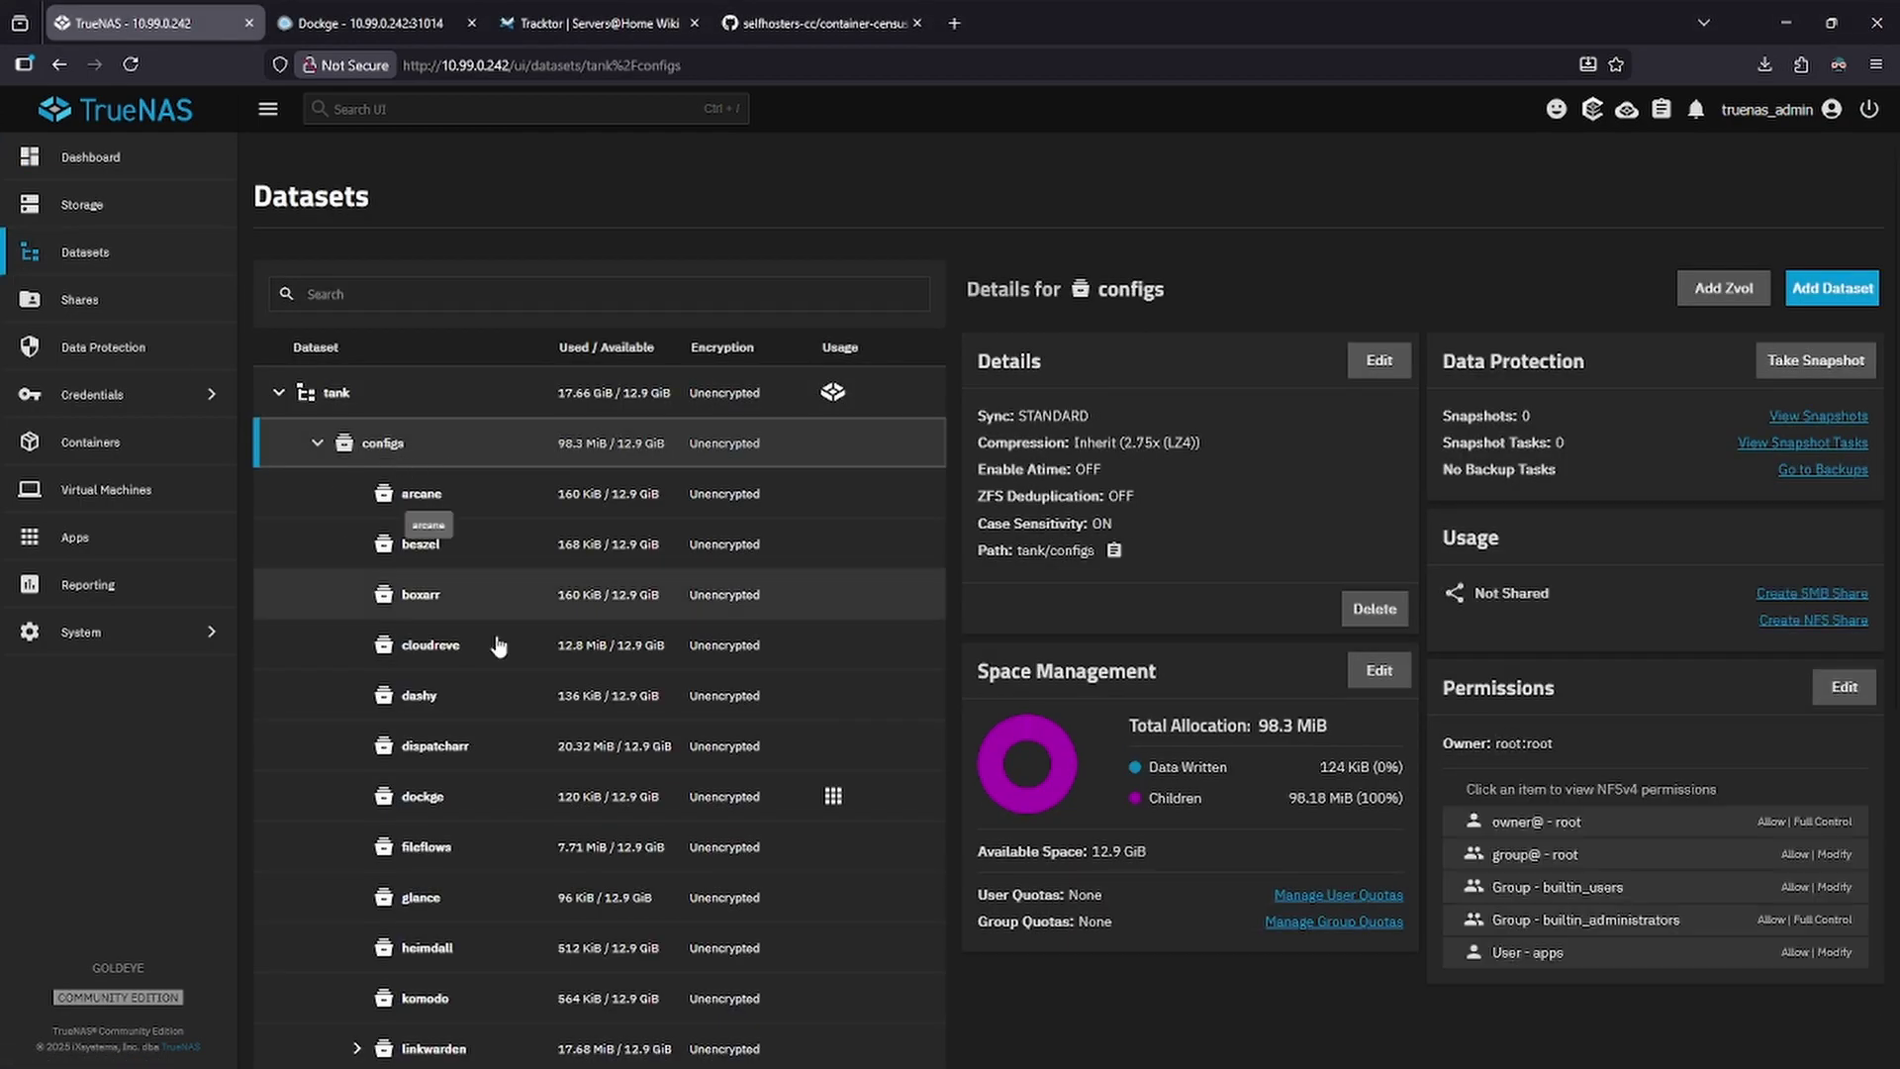
left_click(1824, 300)
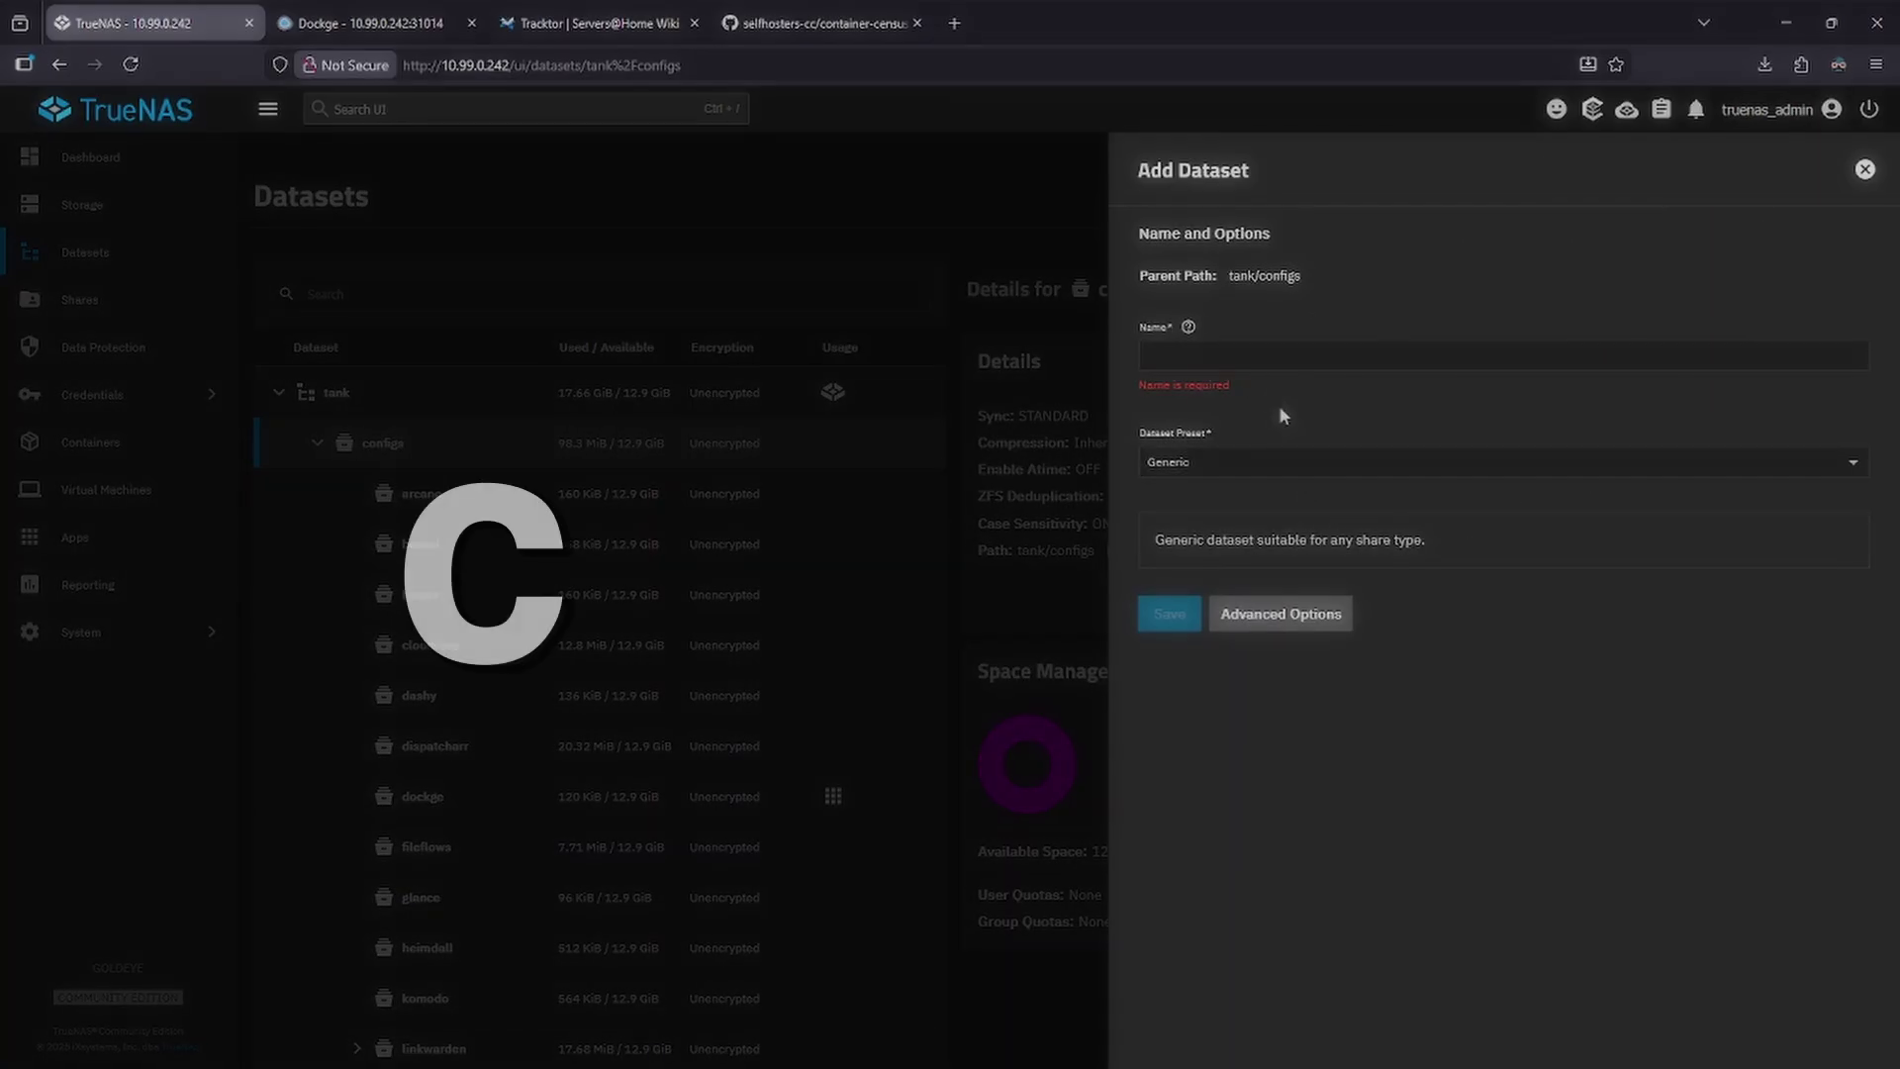
left_click(1255, 358)
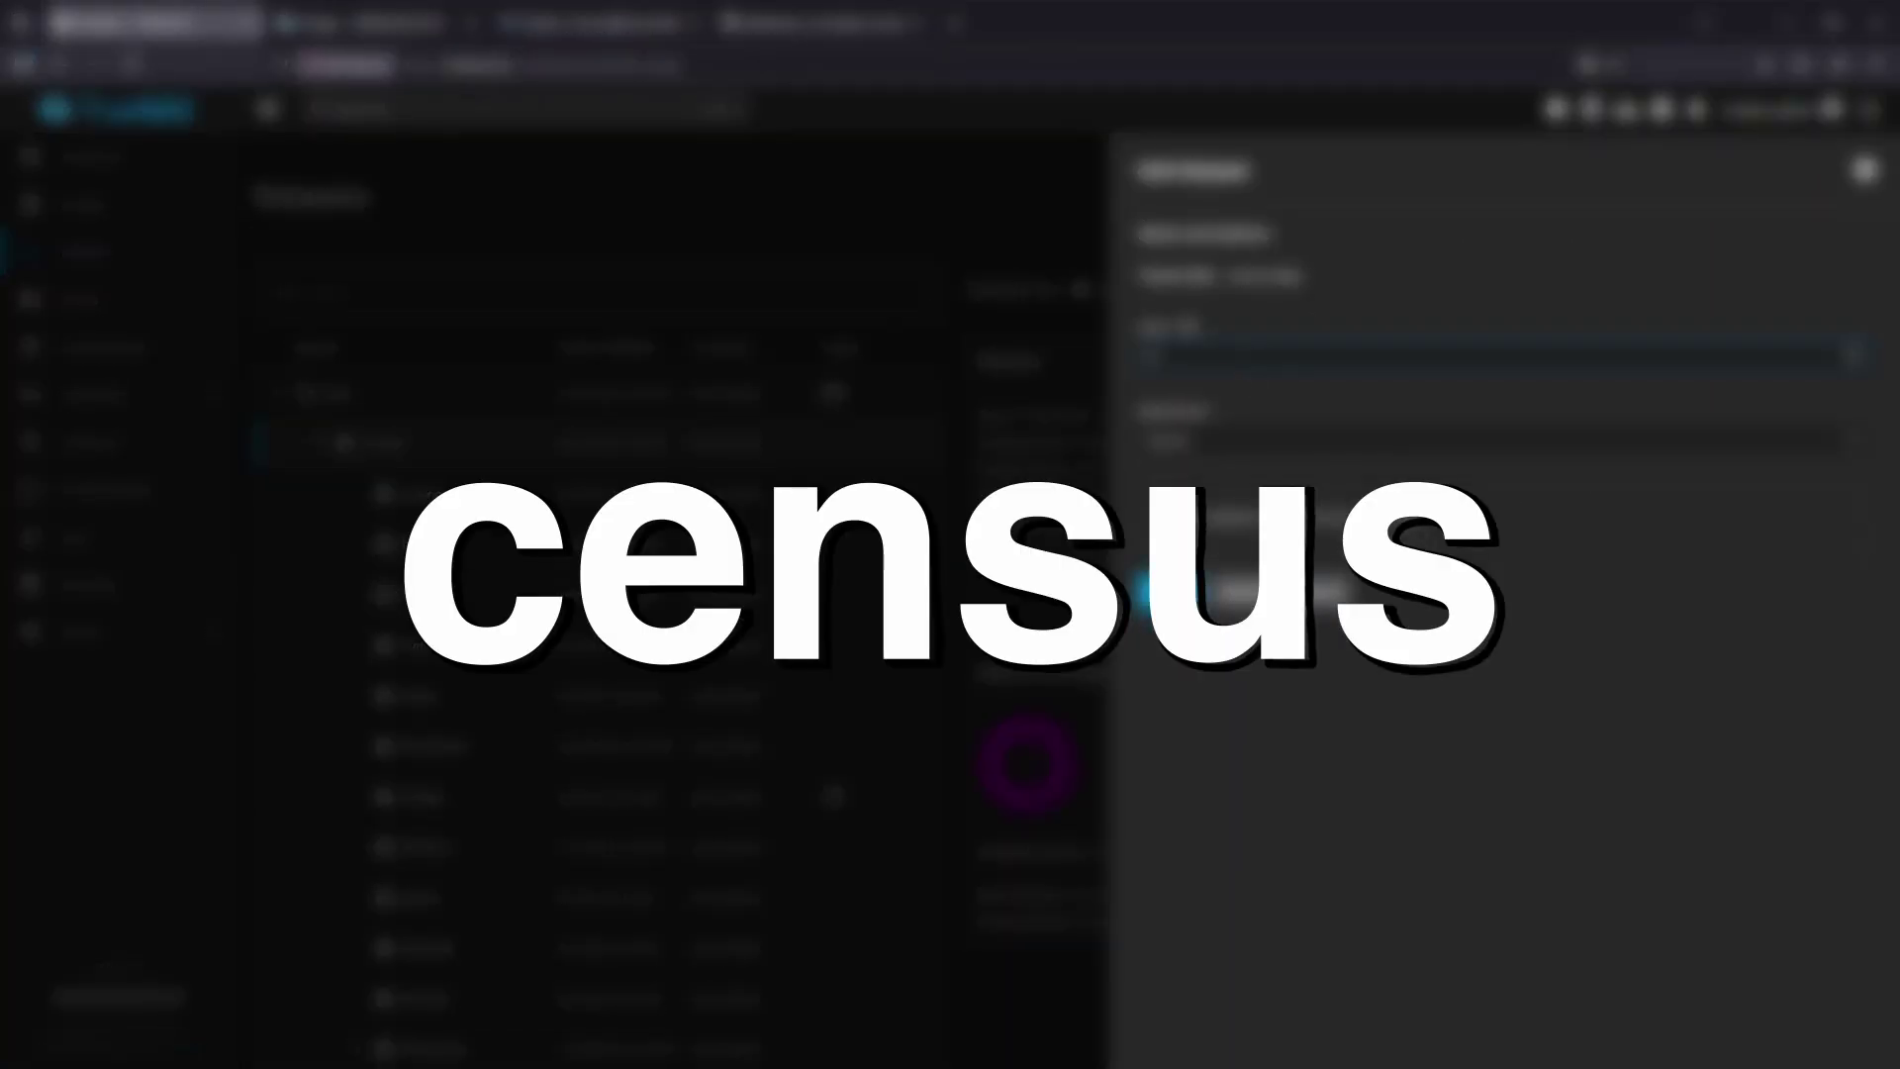
type("census")
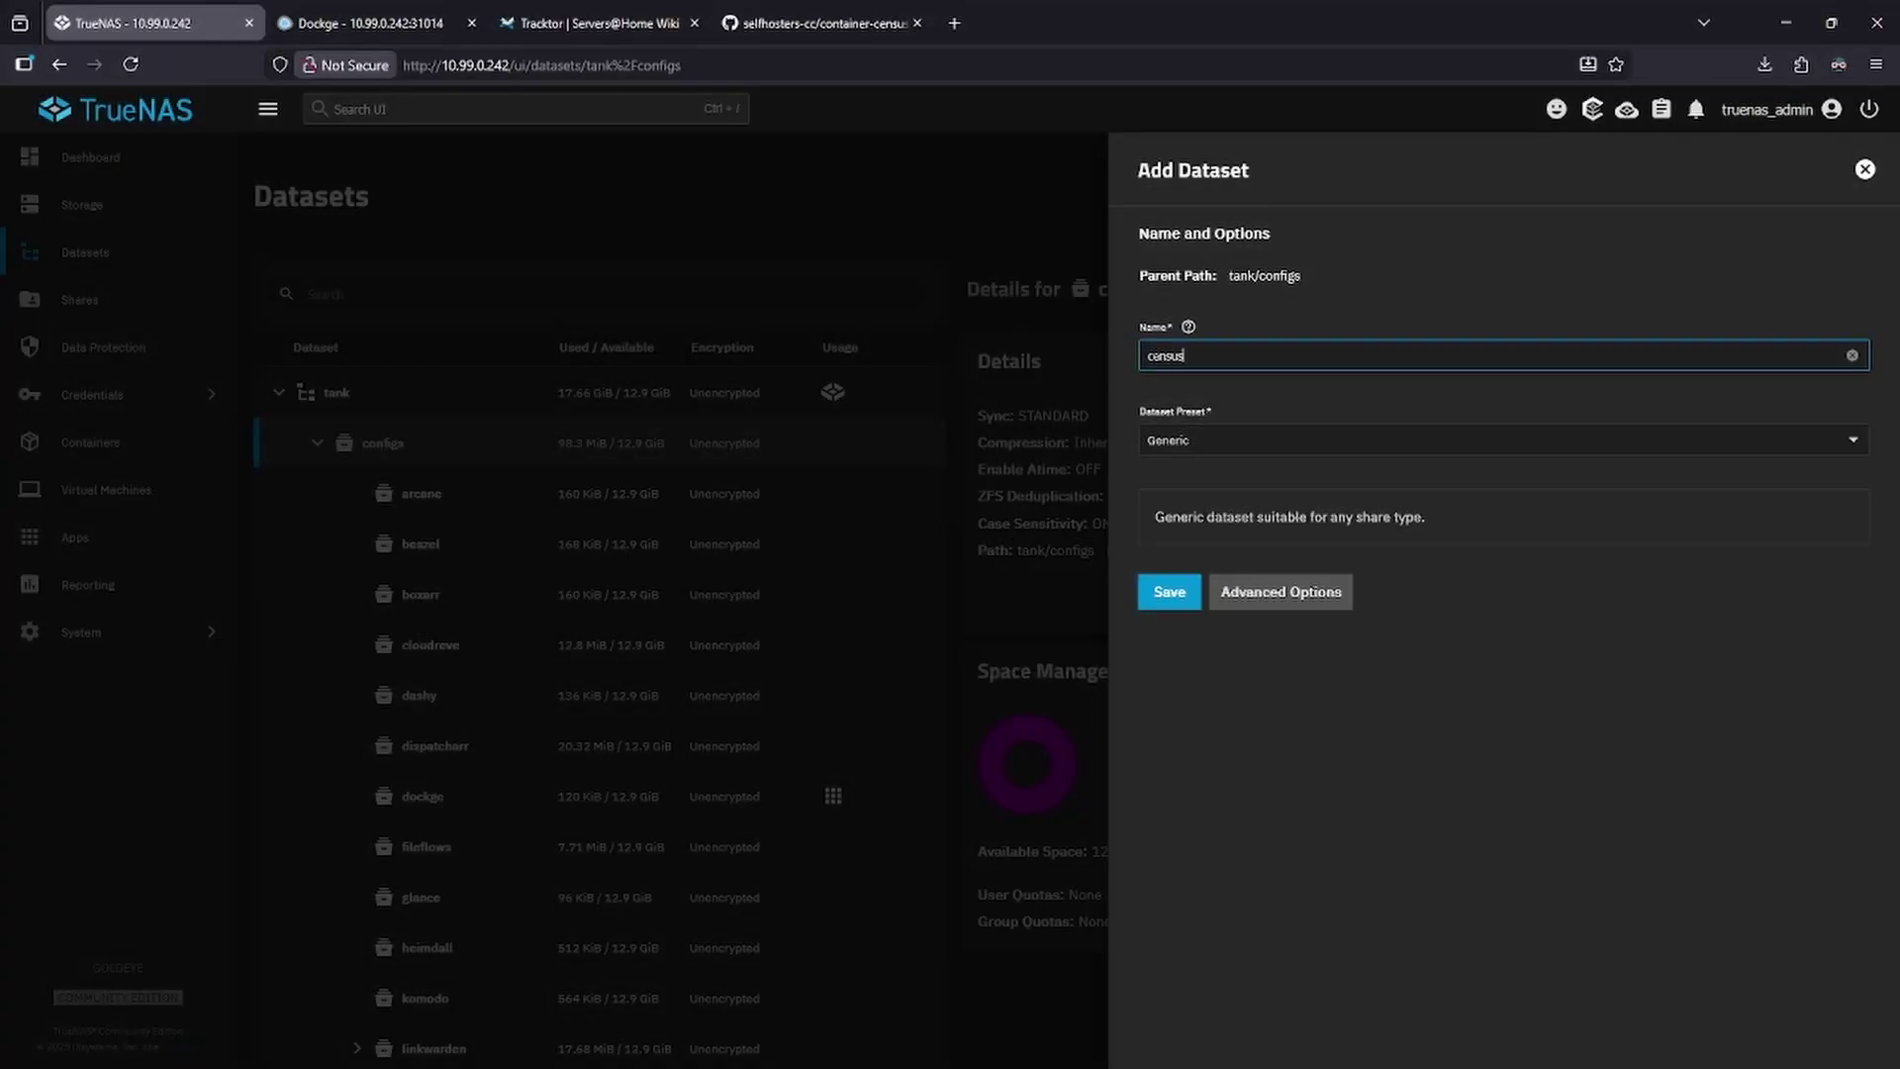
left_click(1173, 596)
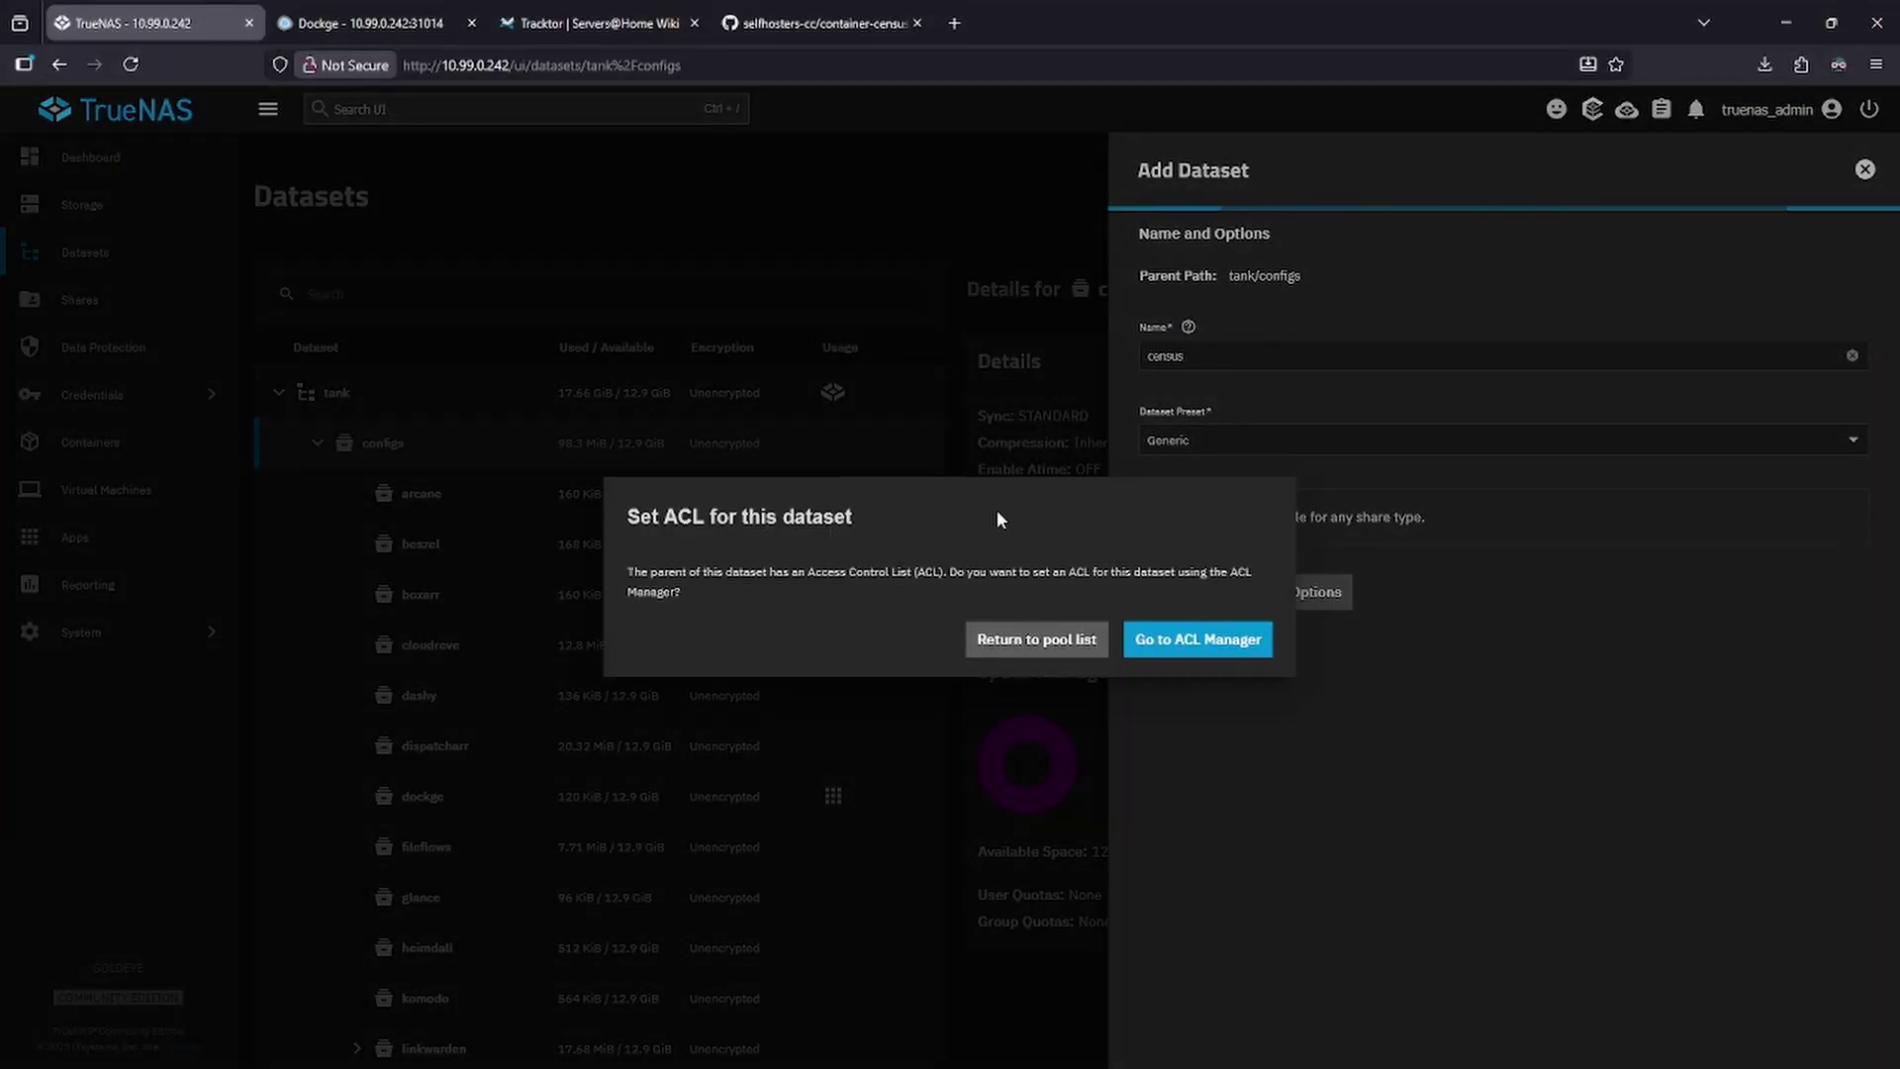
left_click(1041, 641)
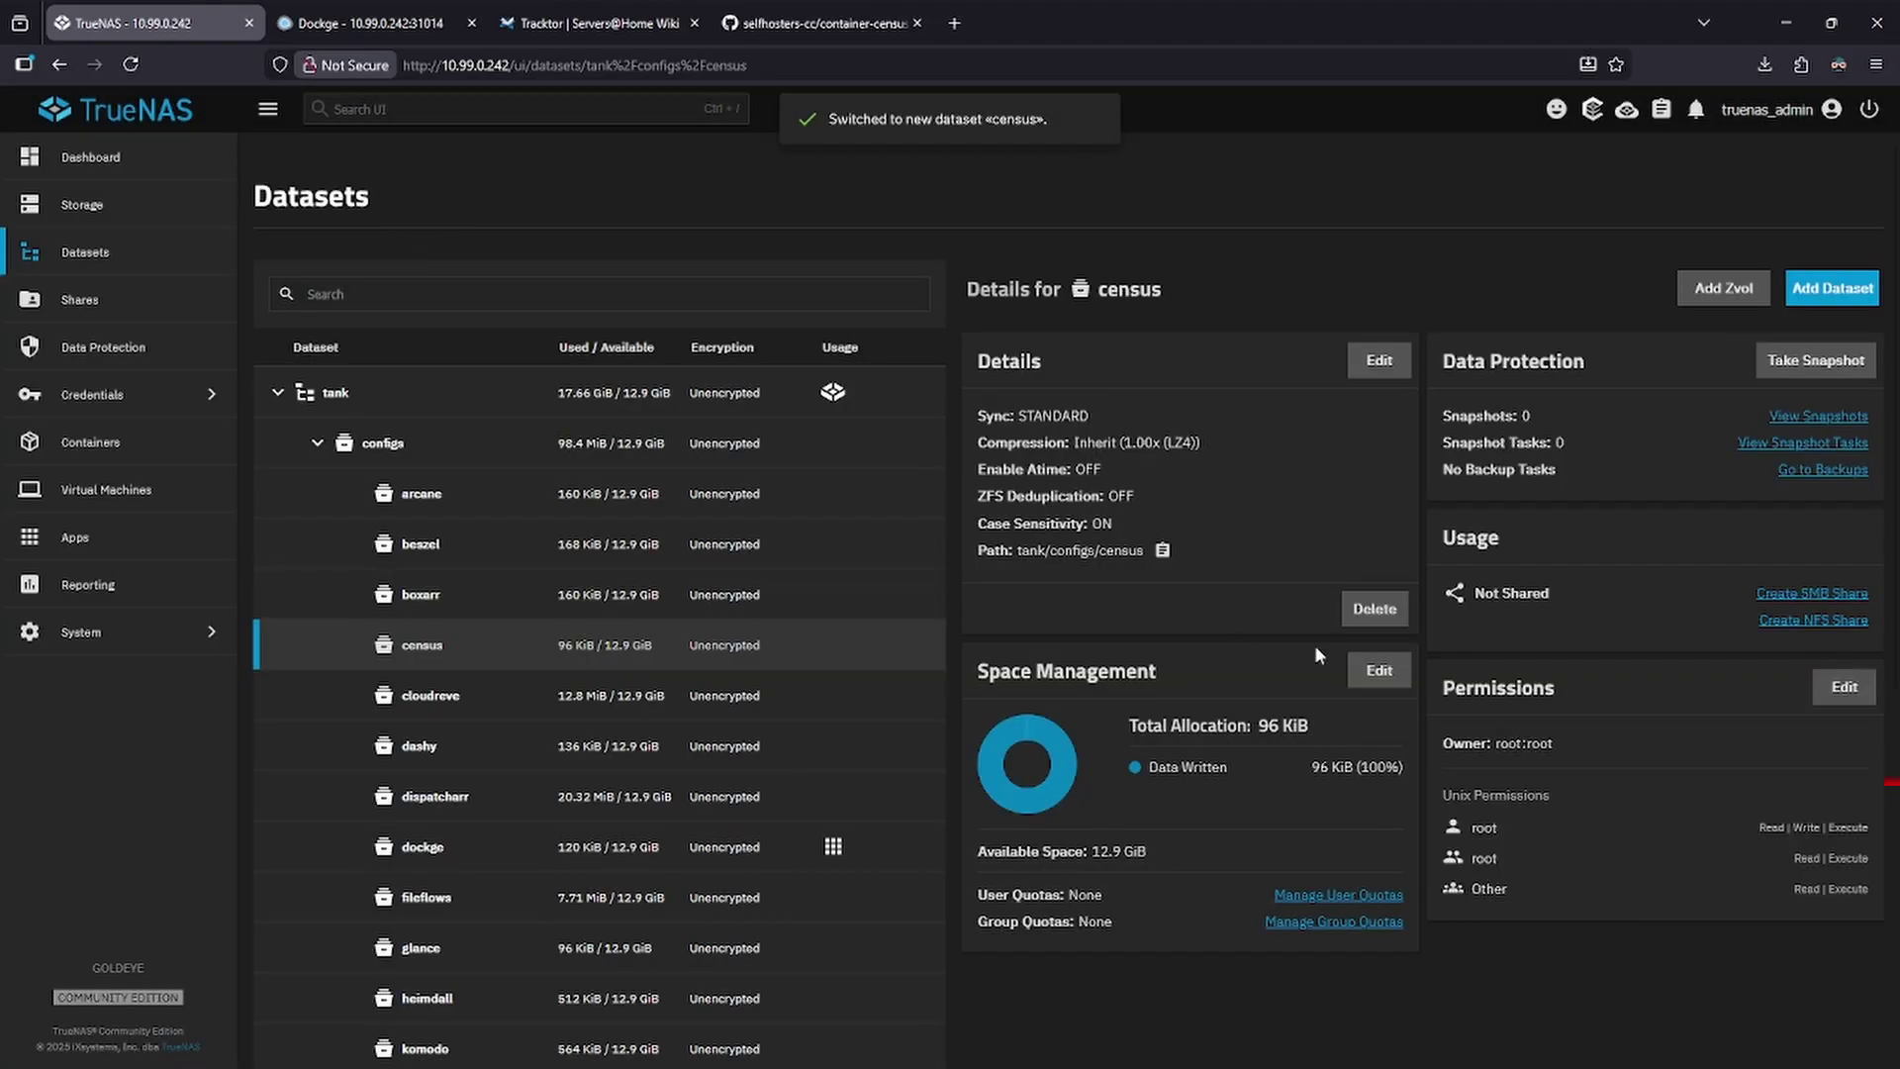
Step: In census permissions, grant group write and remove read and execute for others
left_click(1831, 703)
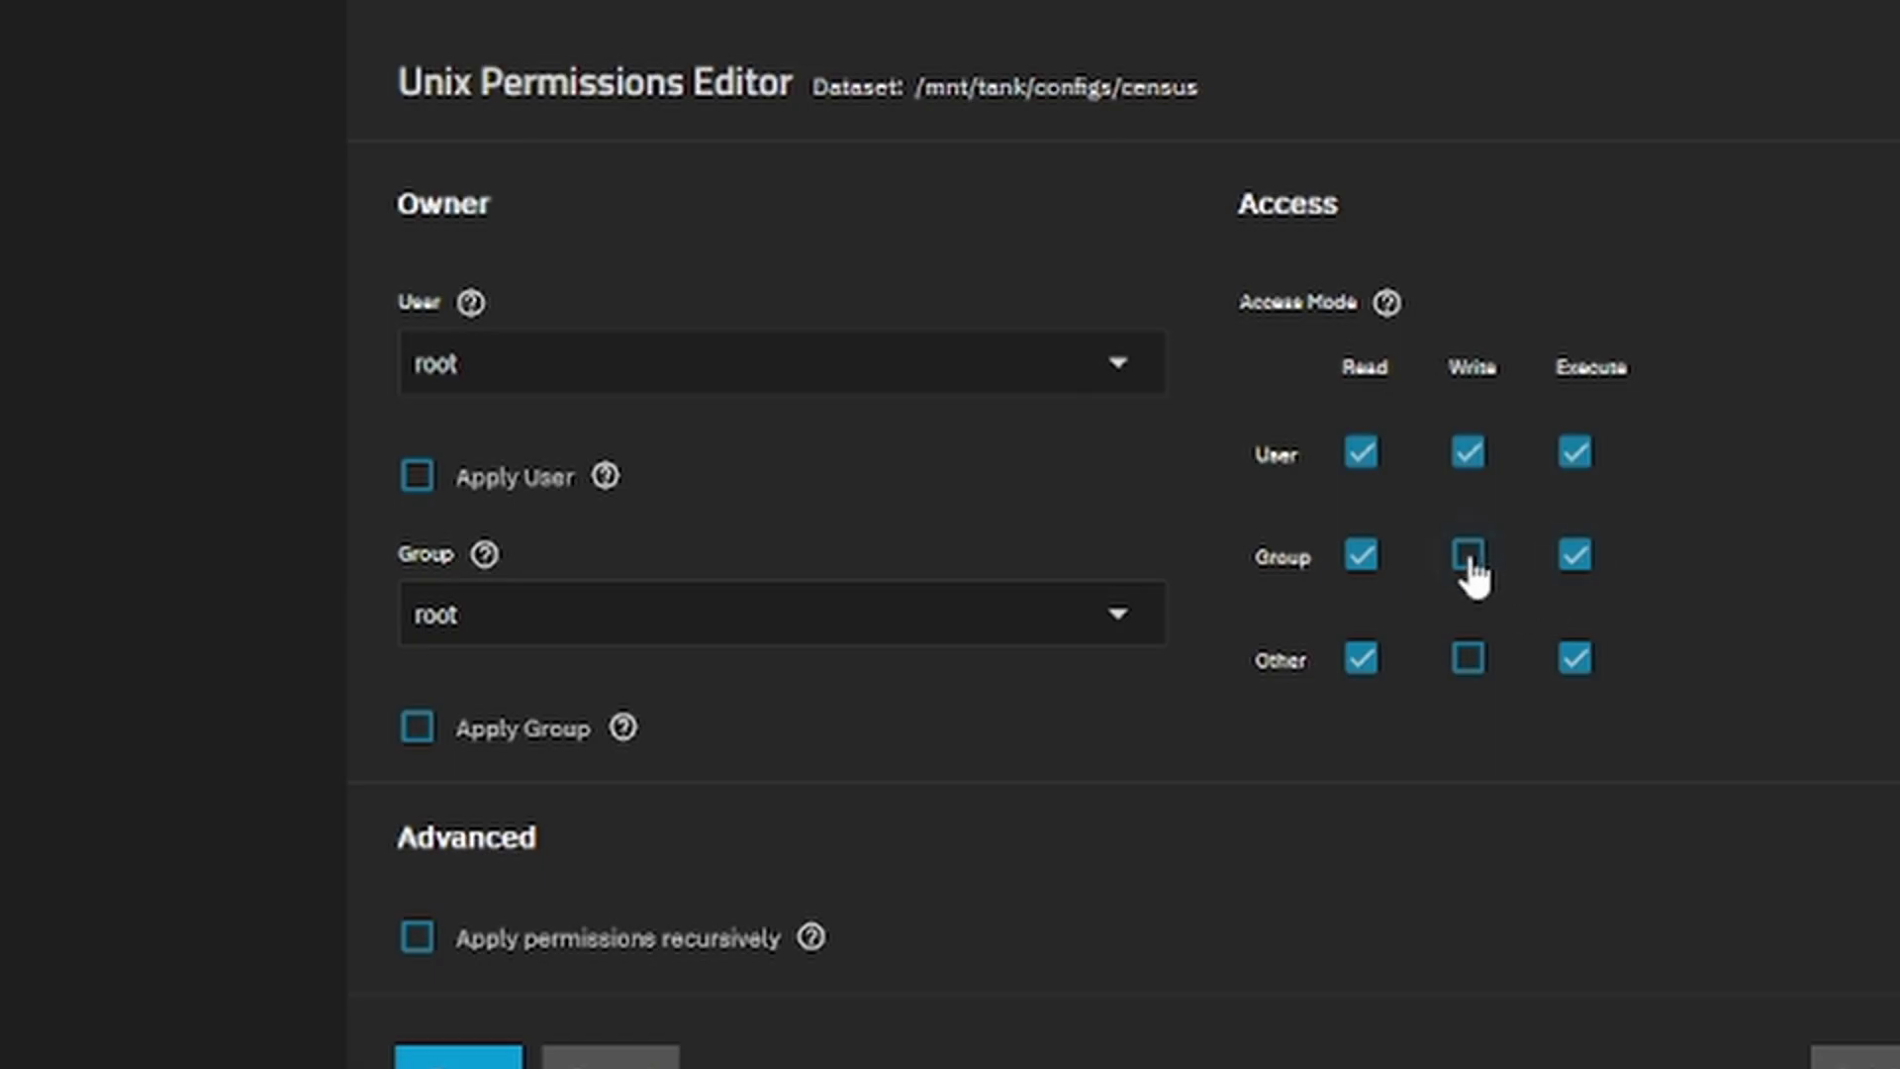
left_click(1469, 556)
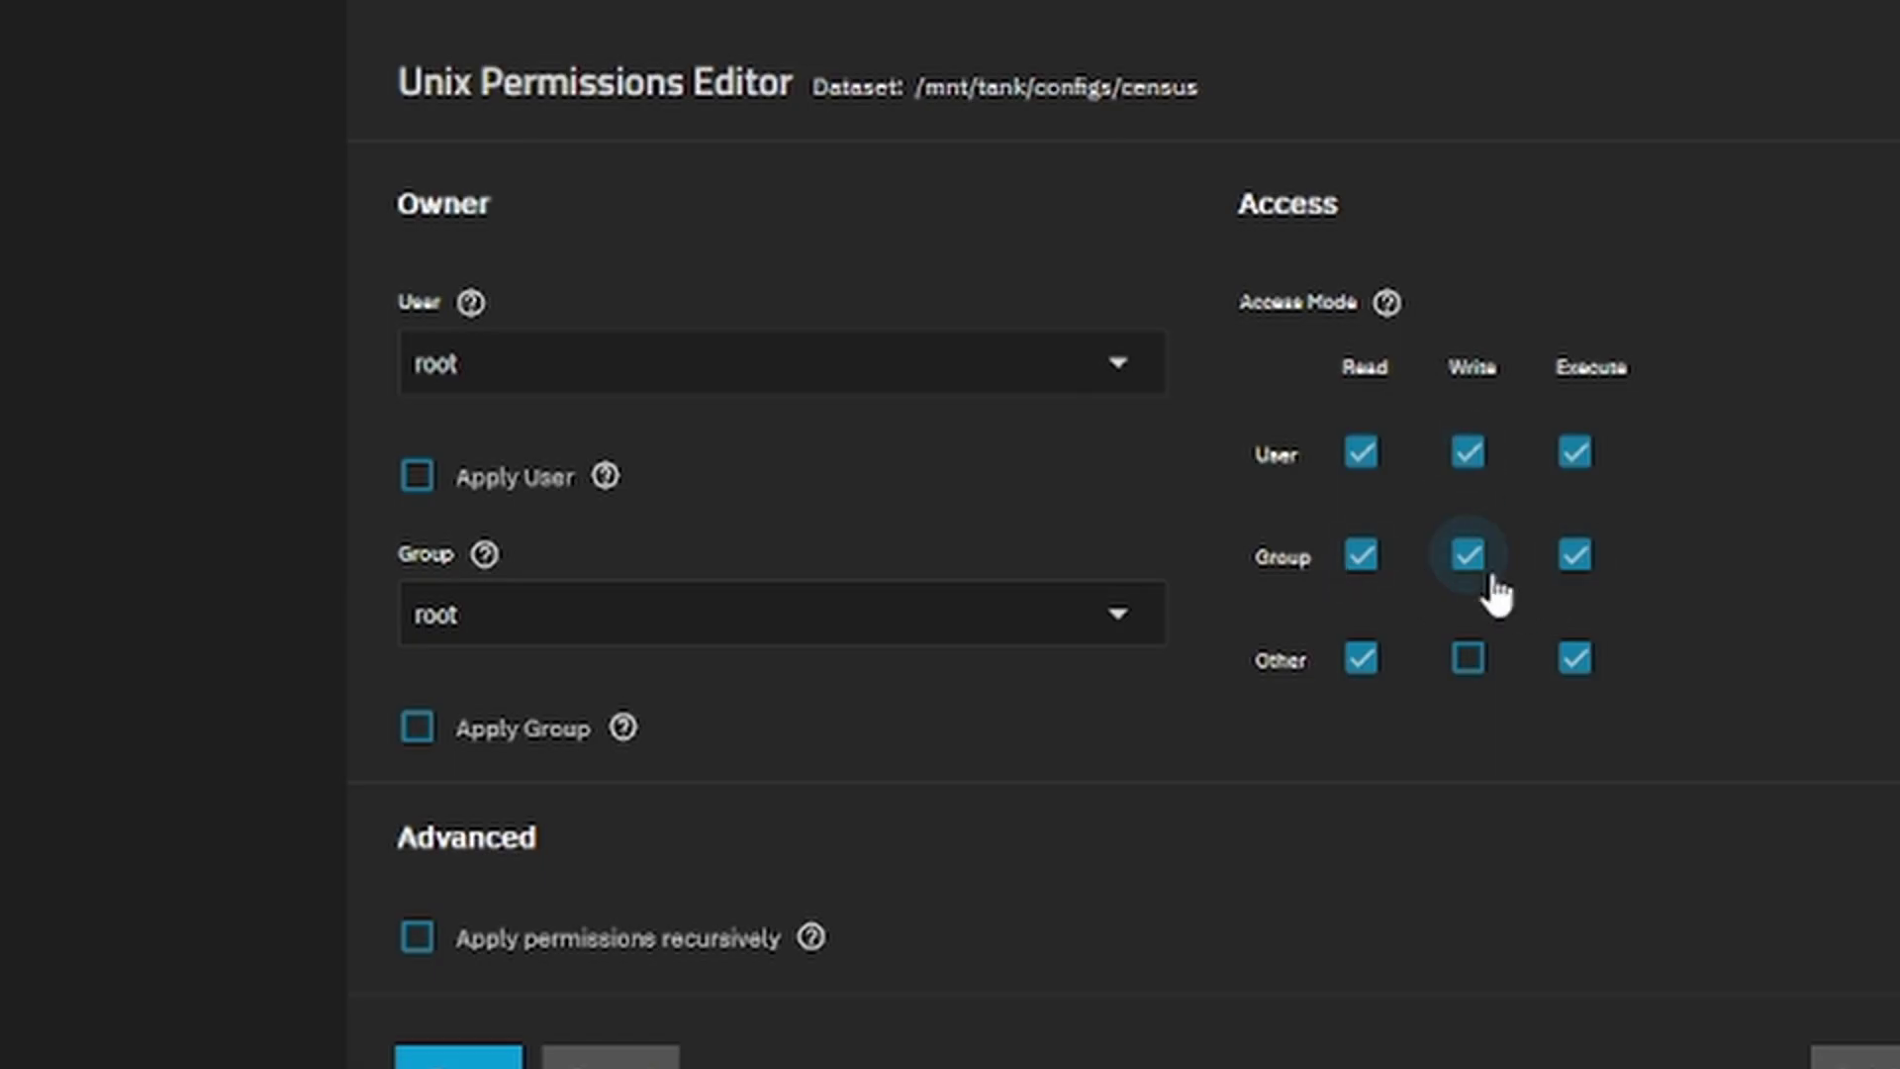
left_click(1371, 678)
left_click(1553, 686)
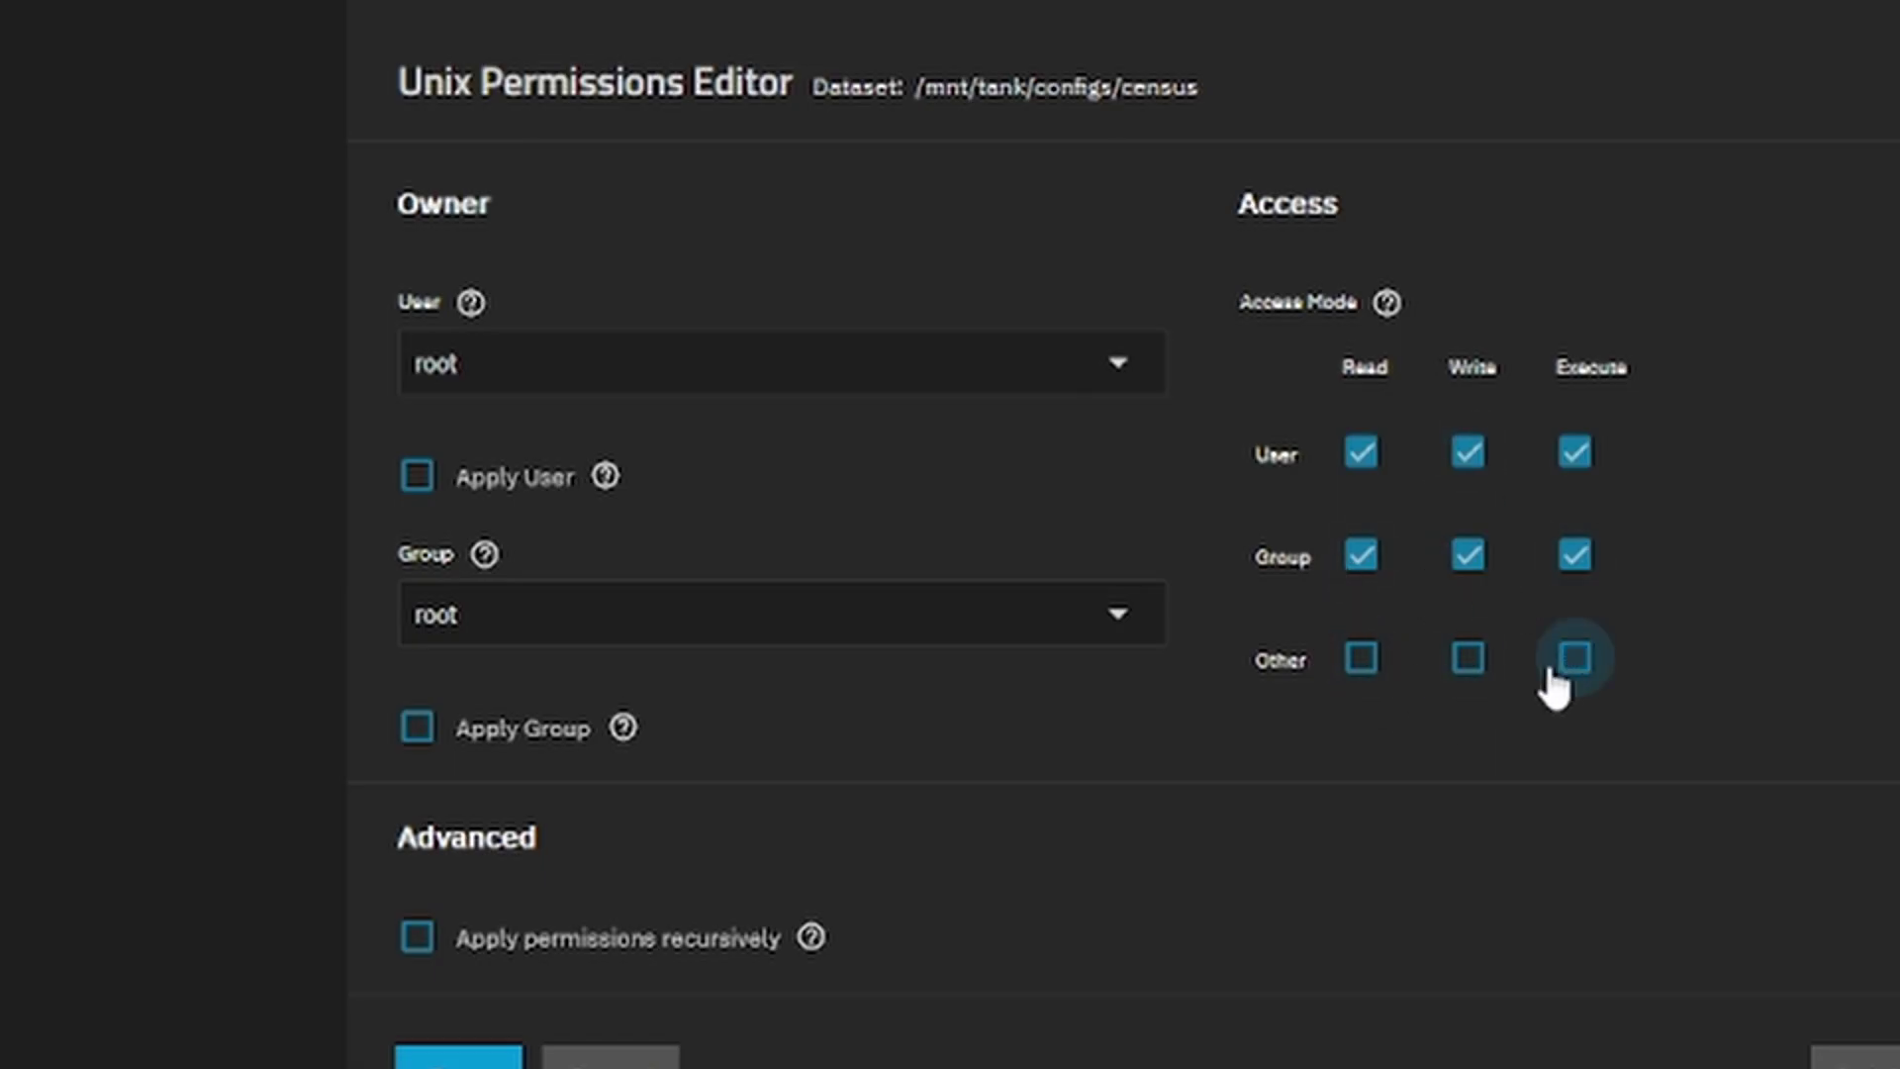
Step: Set the owning group to apps, apply the group, and save the permissions
left_click(562, 622)
key("ctrl+a")
type("apps")
left_click(562, 711)
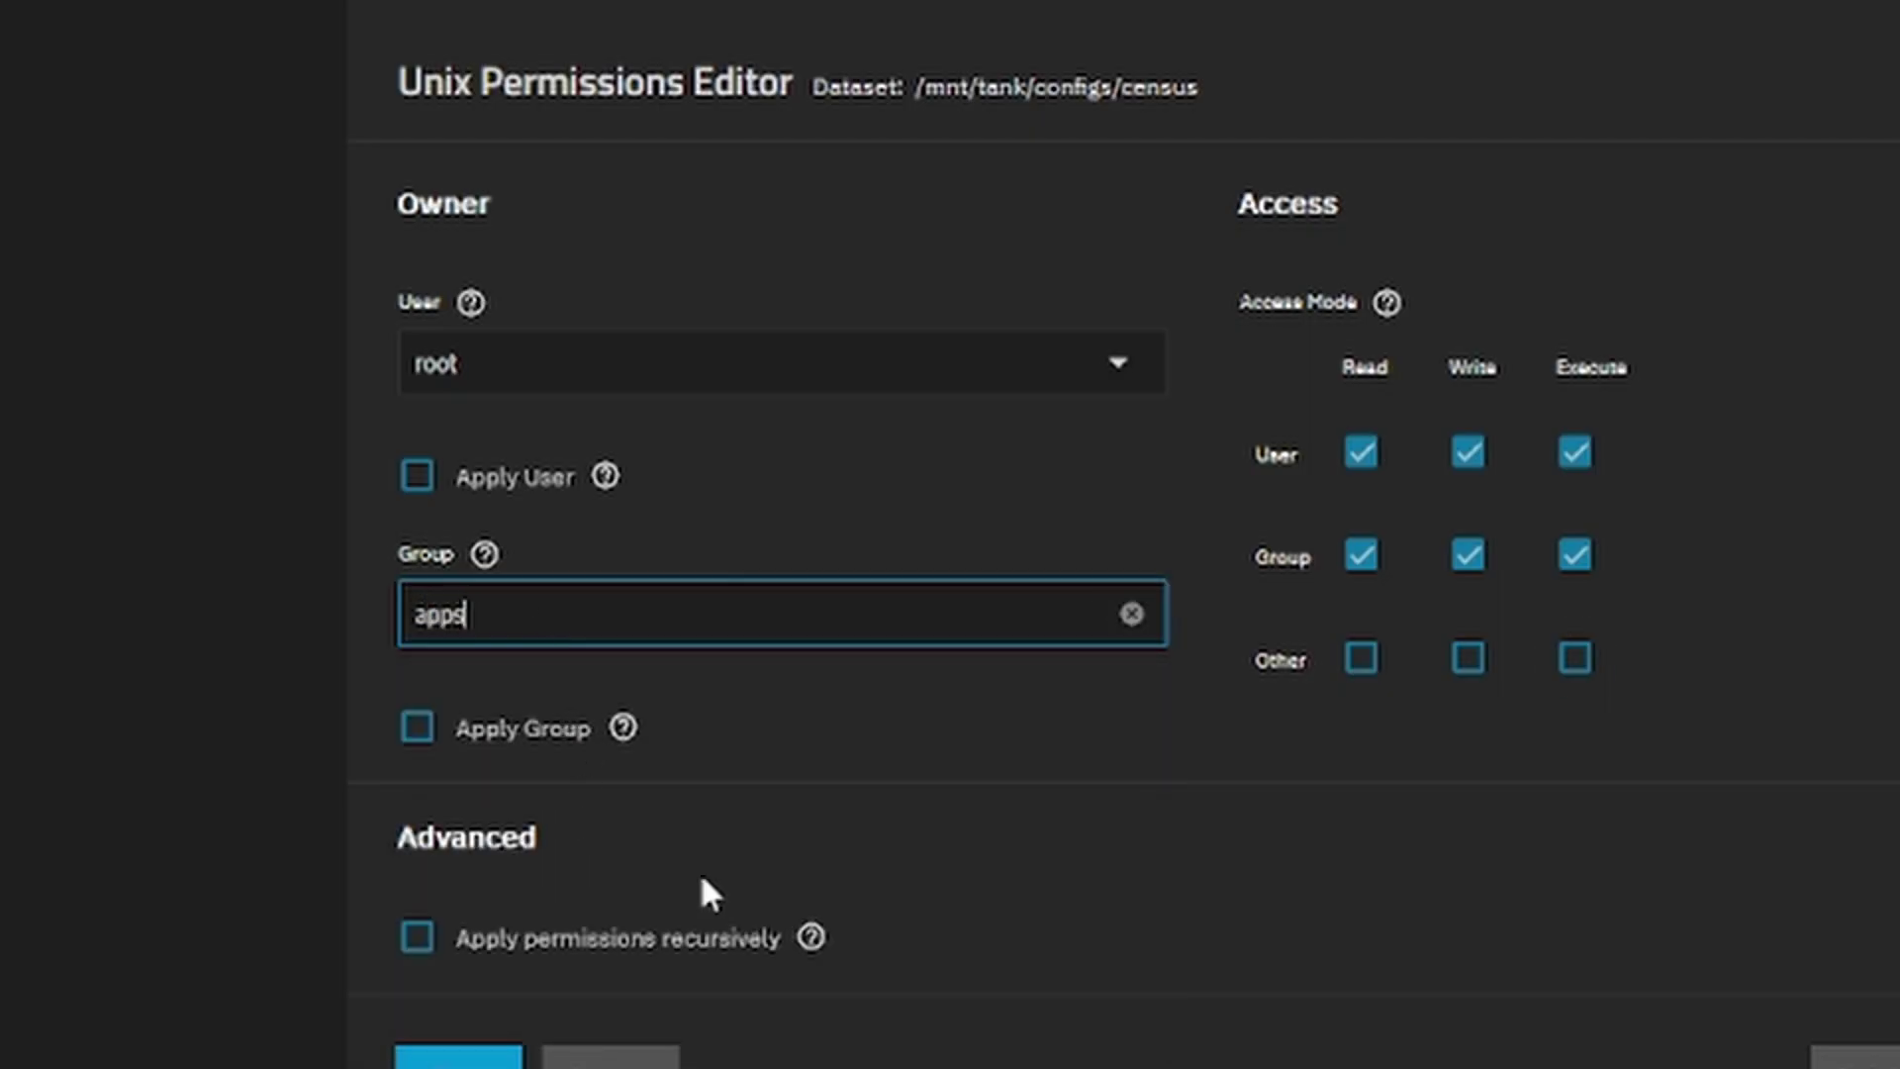
left_click(428, 739)
scroll(435, 753, "down", 2)
left_click(454, 1006)
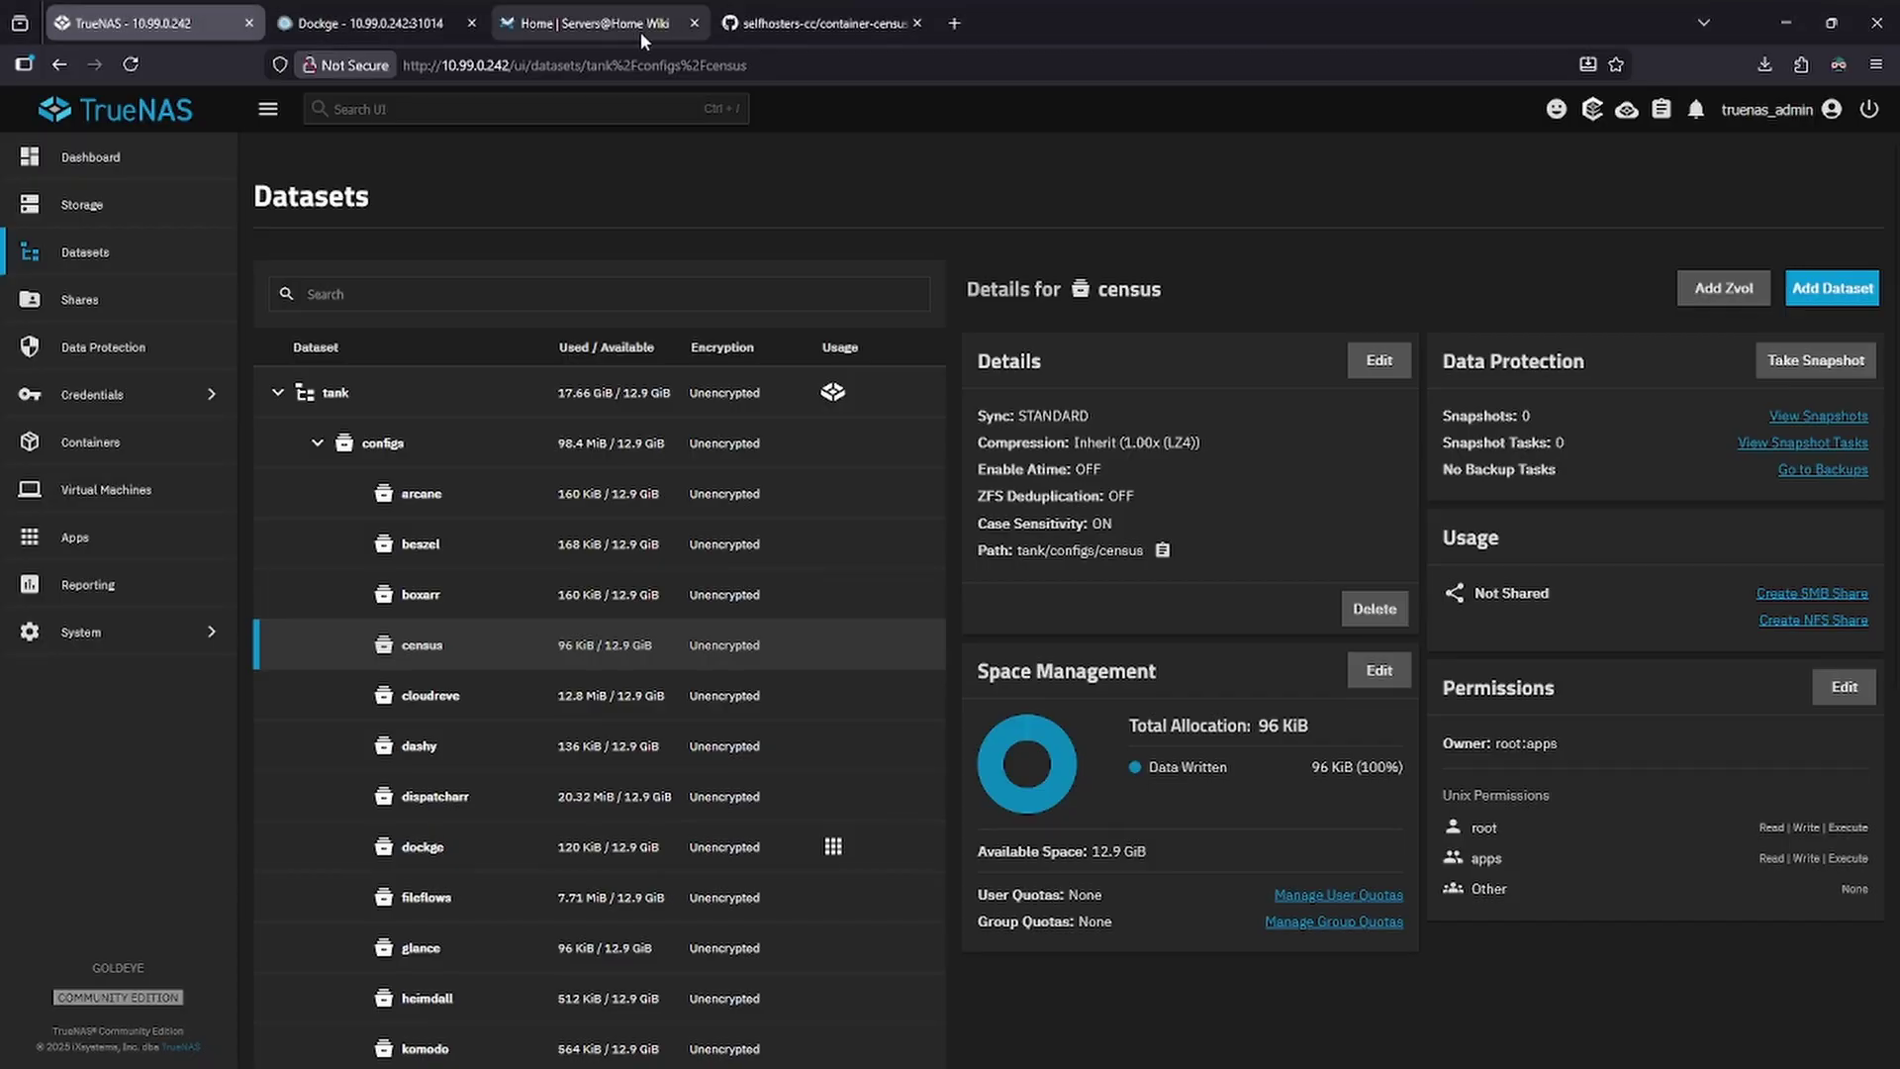
Step: Search the Servers@Home Wiki for 'census' and copy the Container Census compose code
left_click(639, 29)
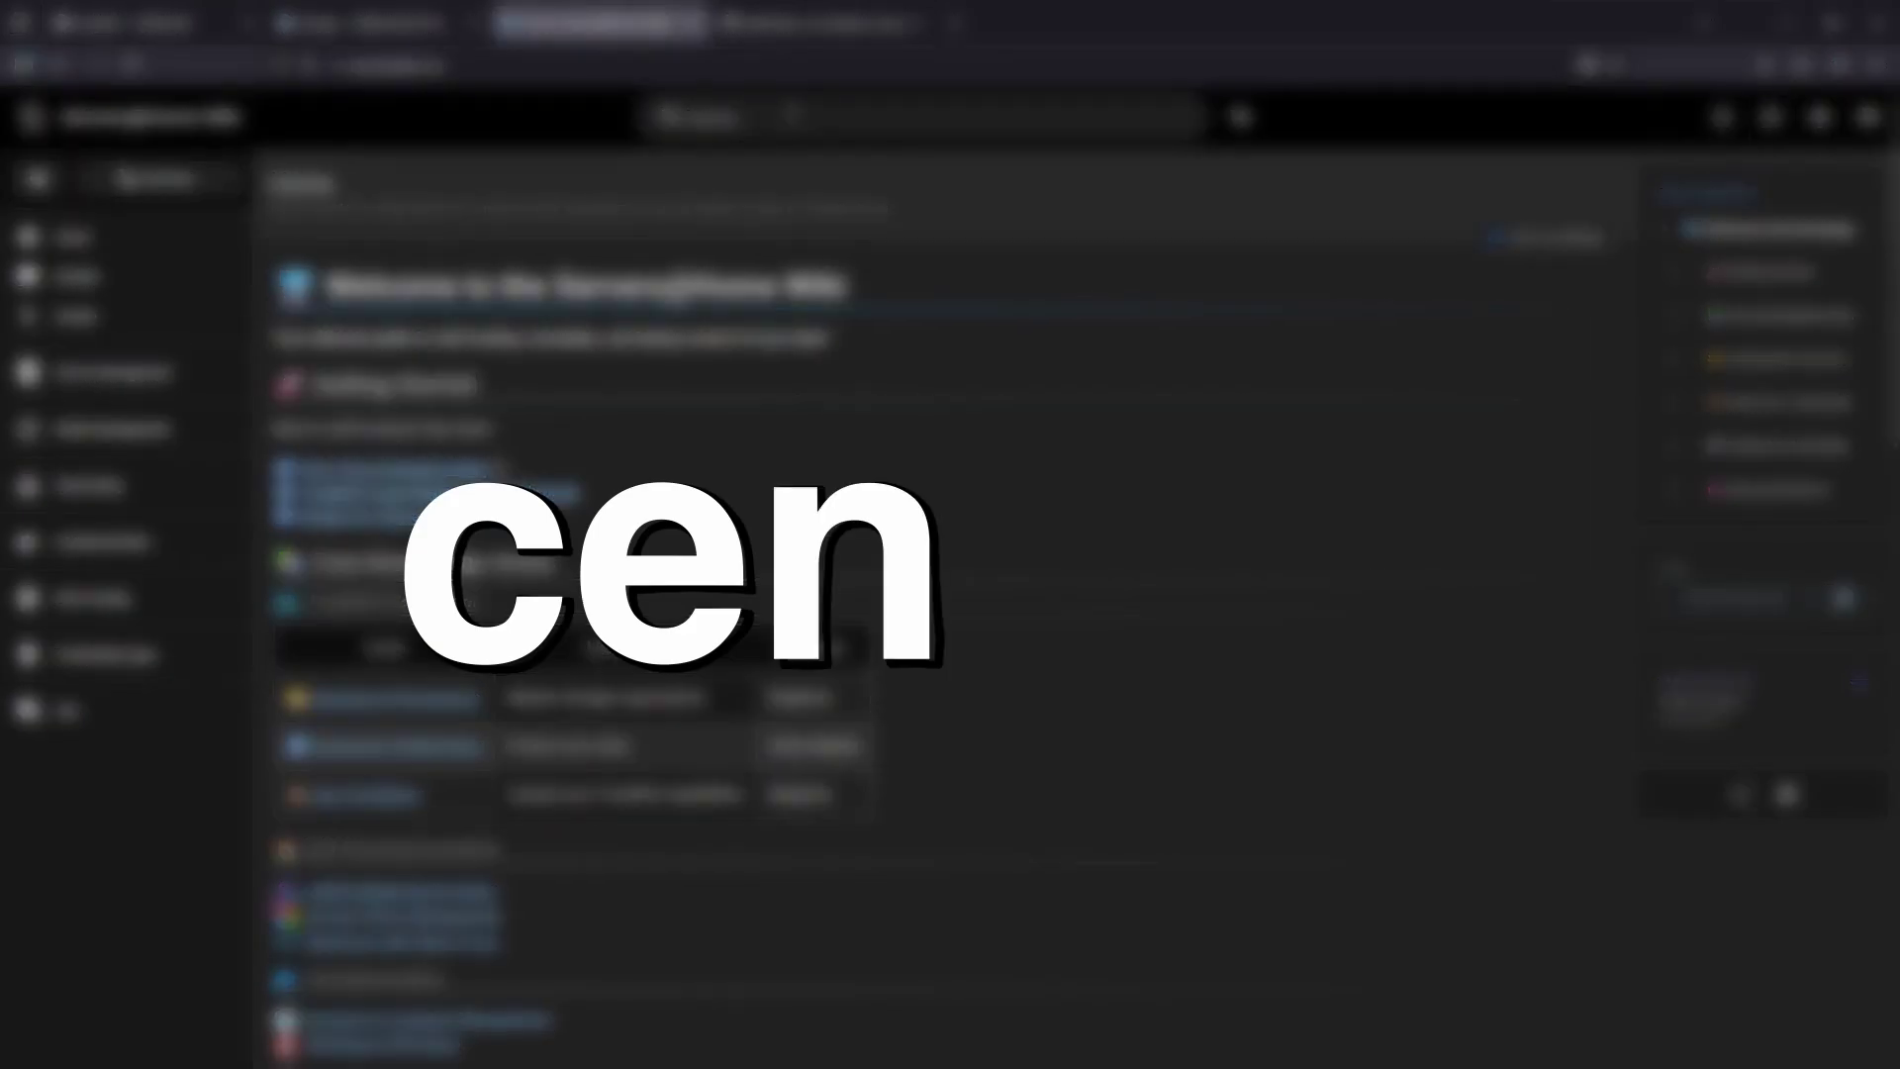
left_click(791, 112)
type("census")
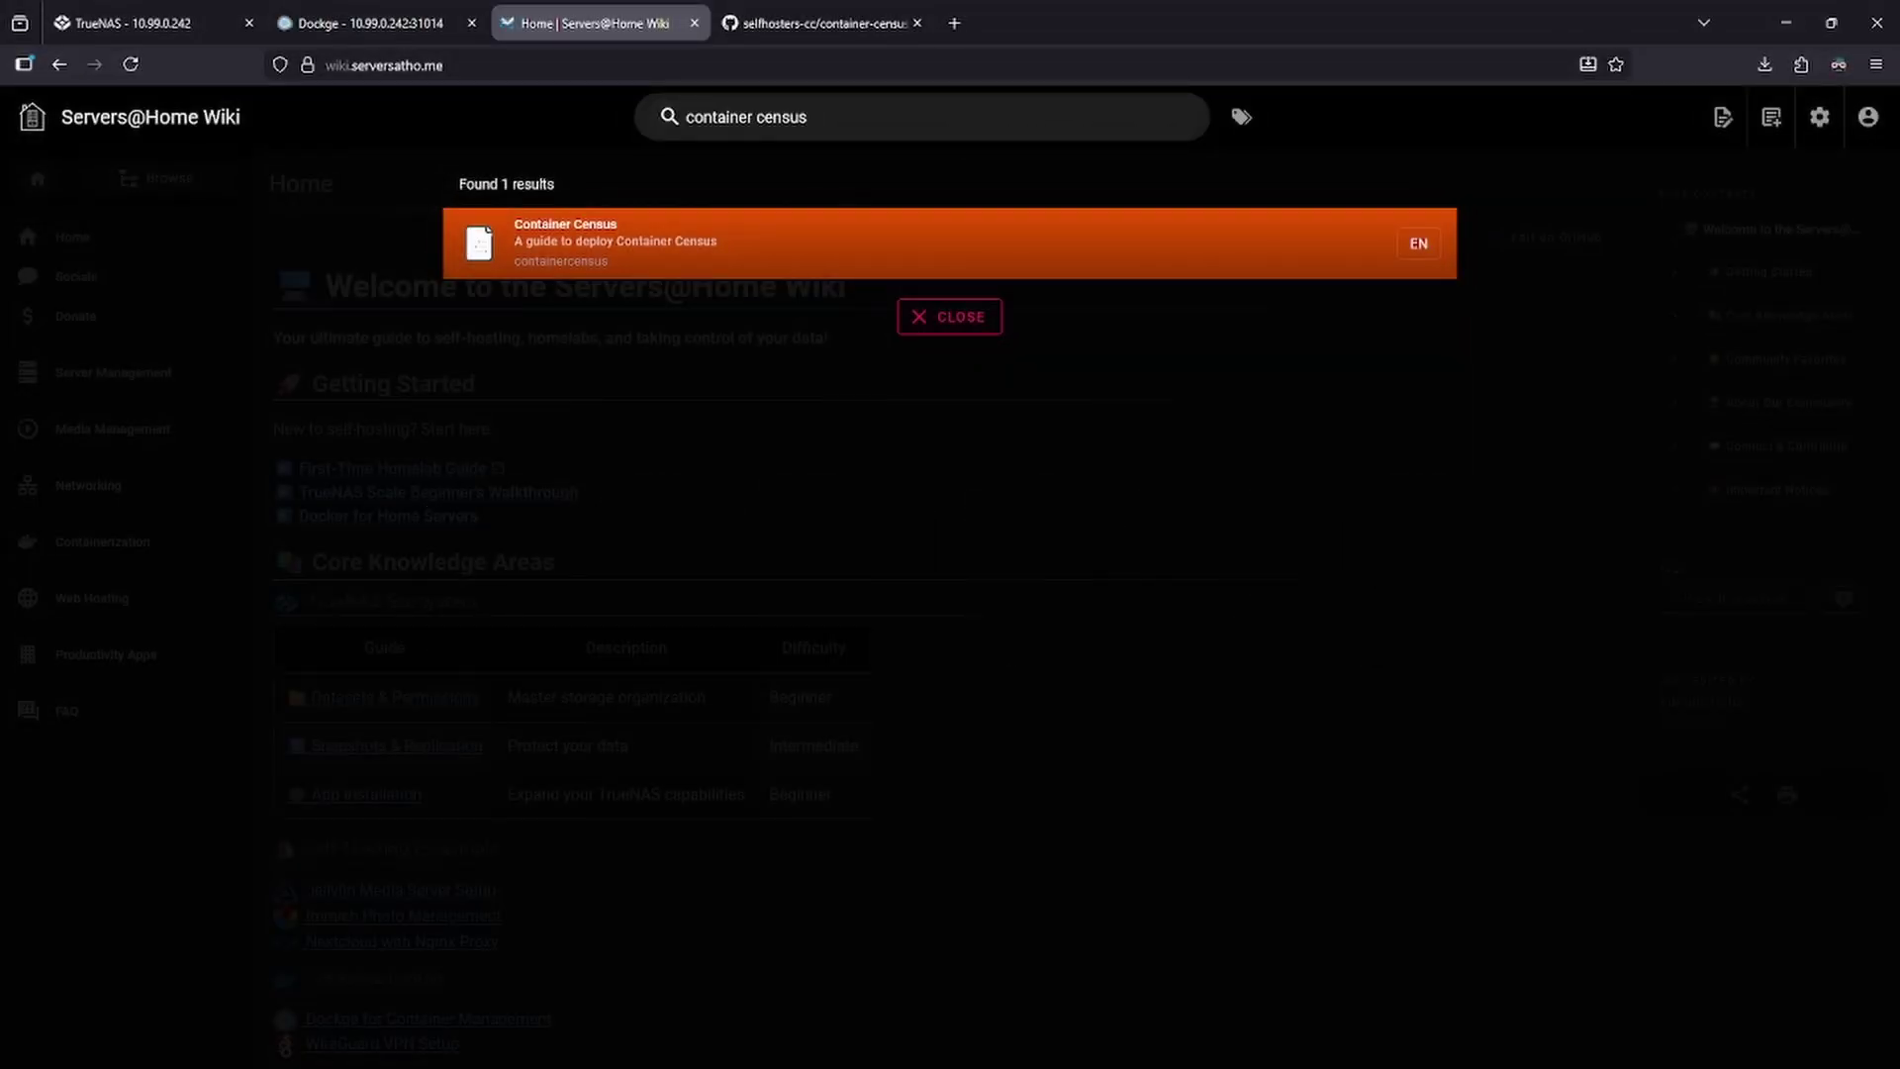
key("Return")
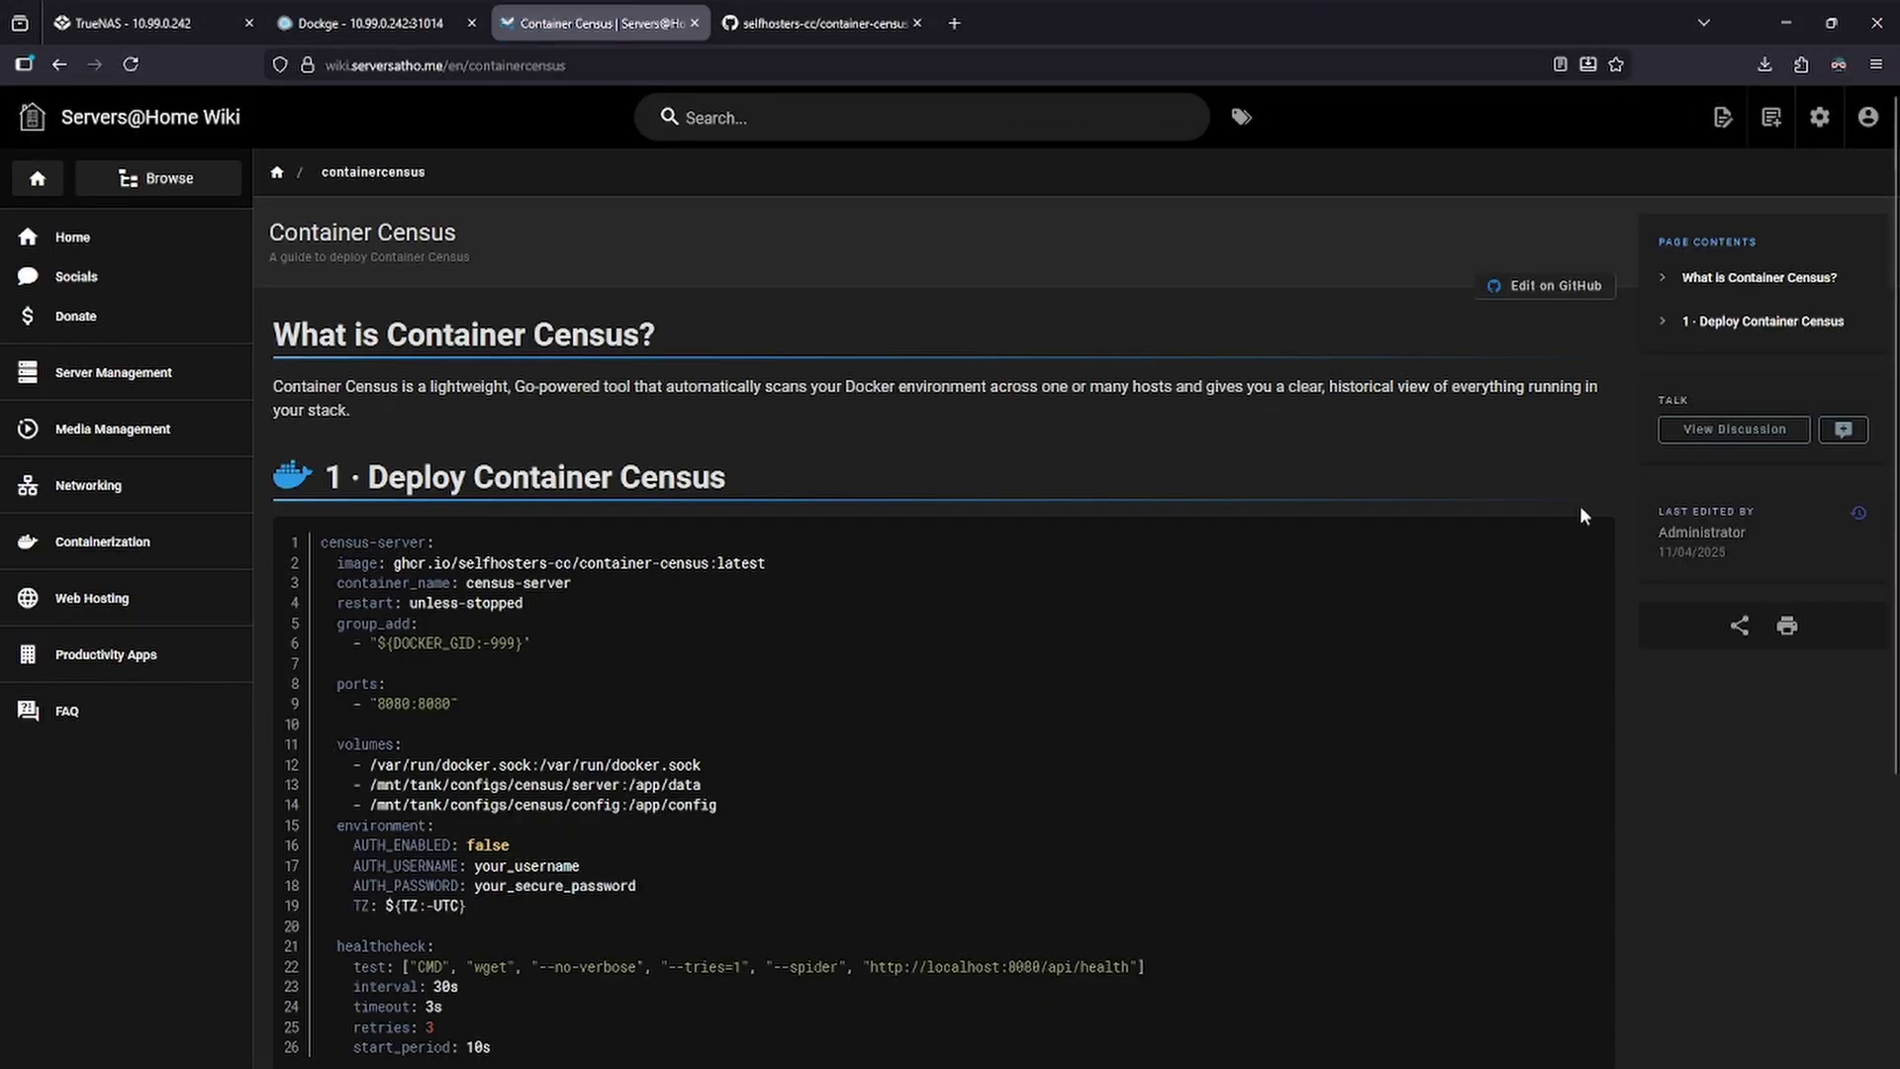
left_click(1591, 534)
Step: Create a containercensus stack, paste the census-server YAML over the template, and deploy
left_click(398, 30)
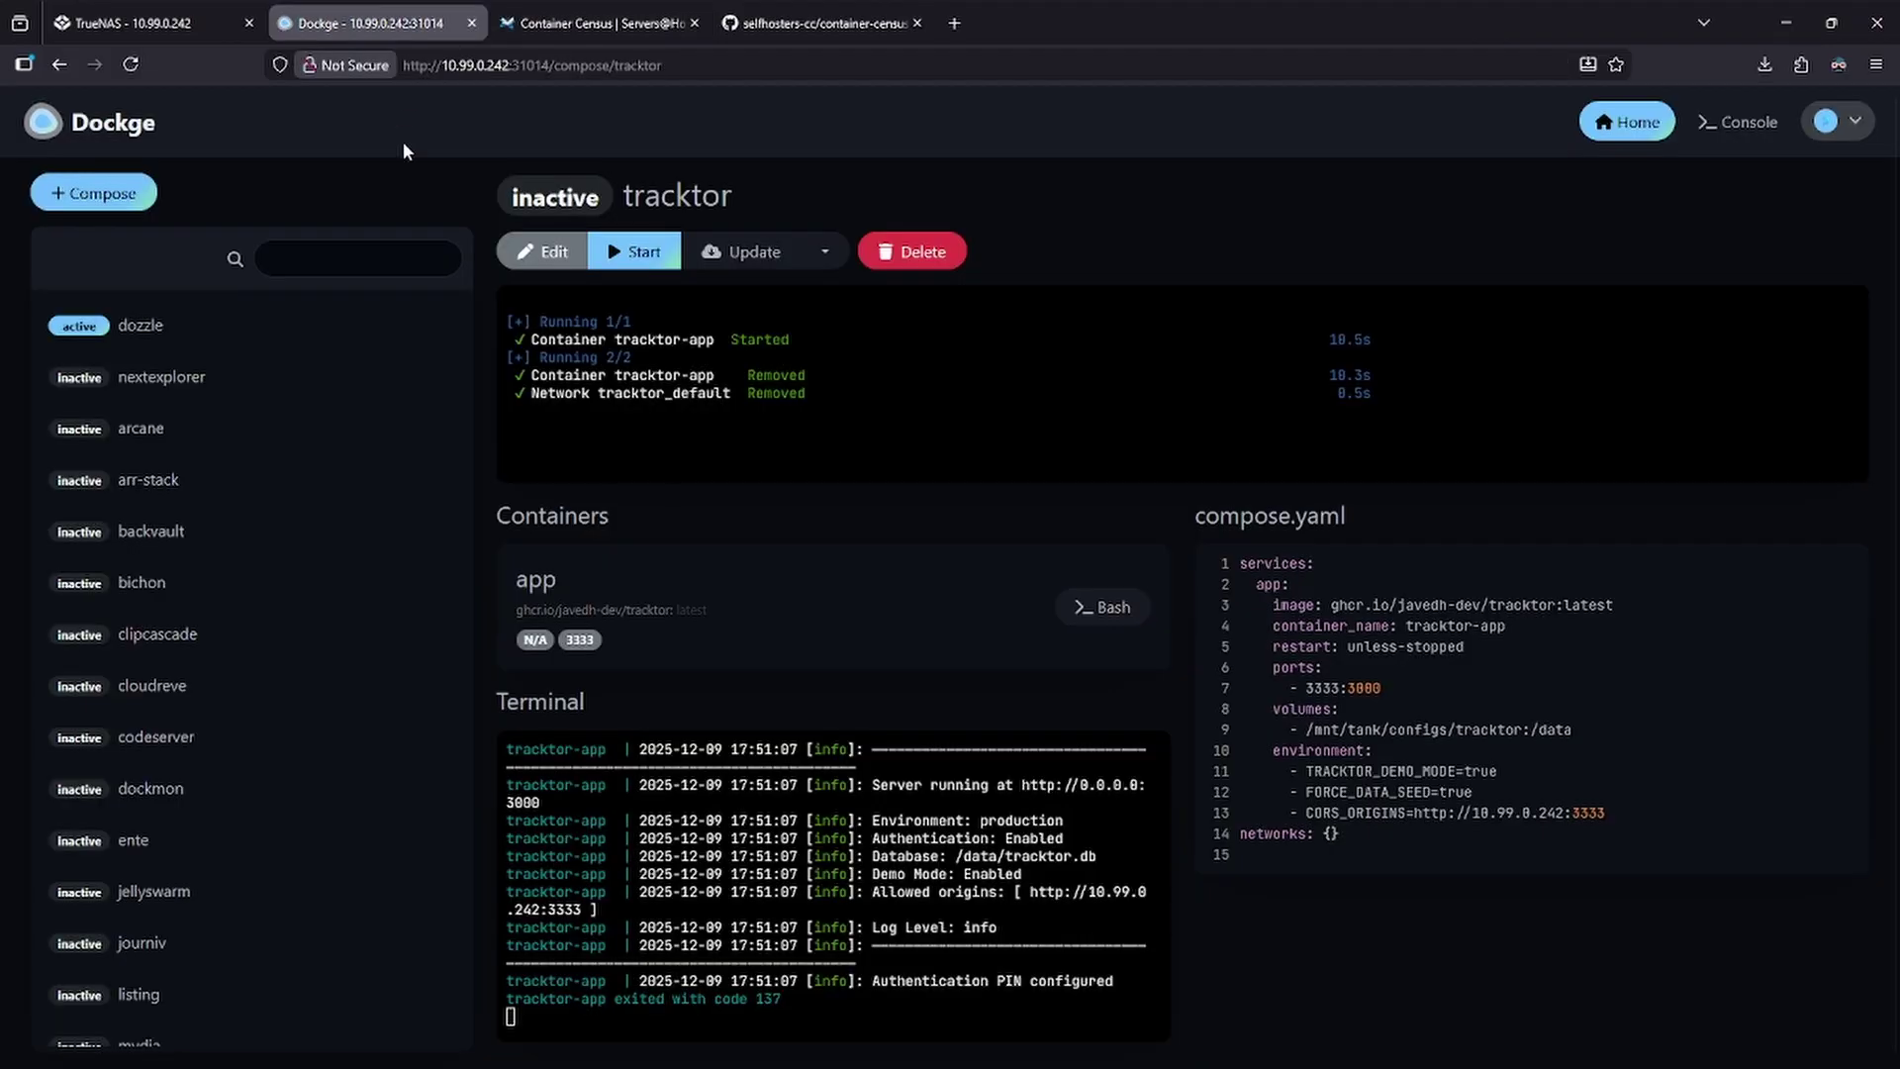
left_click(123, 201)
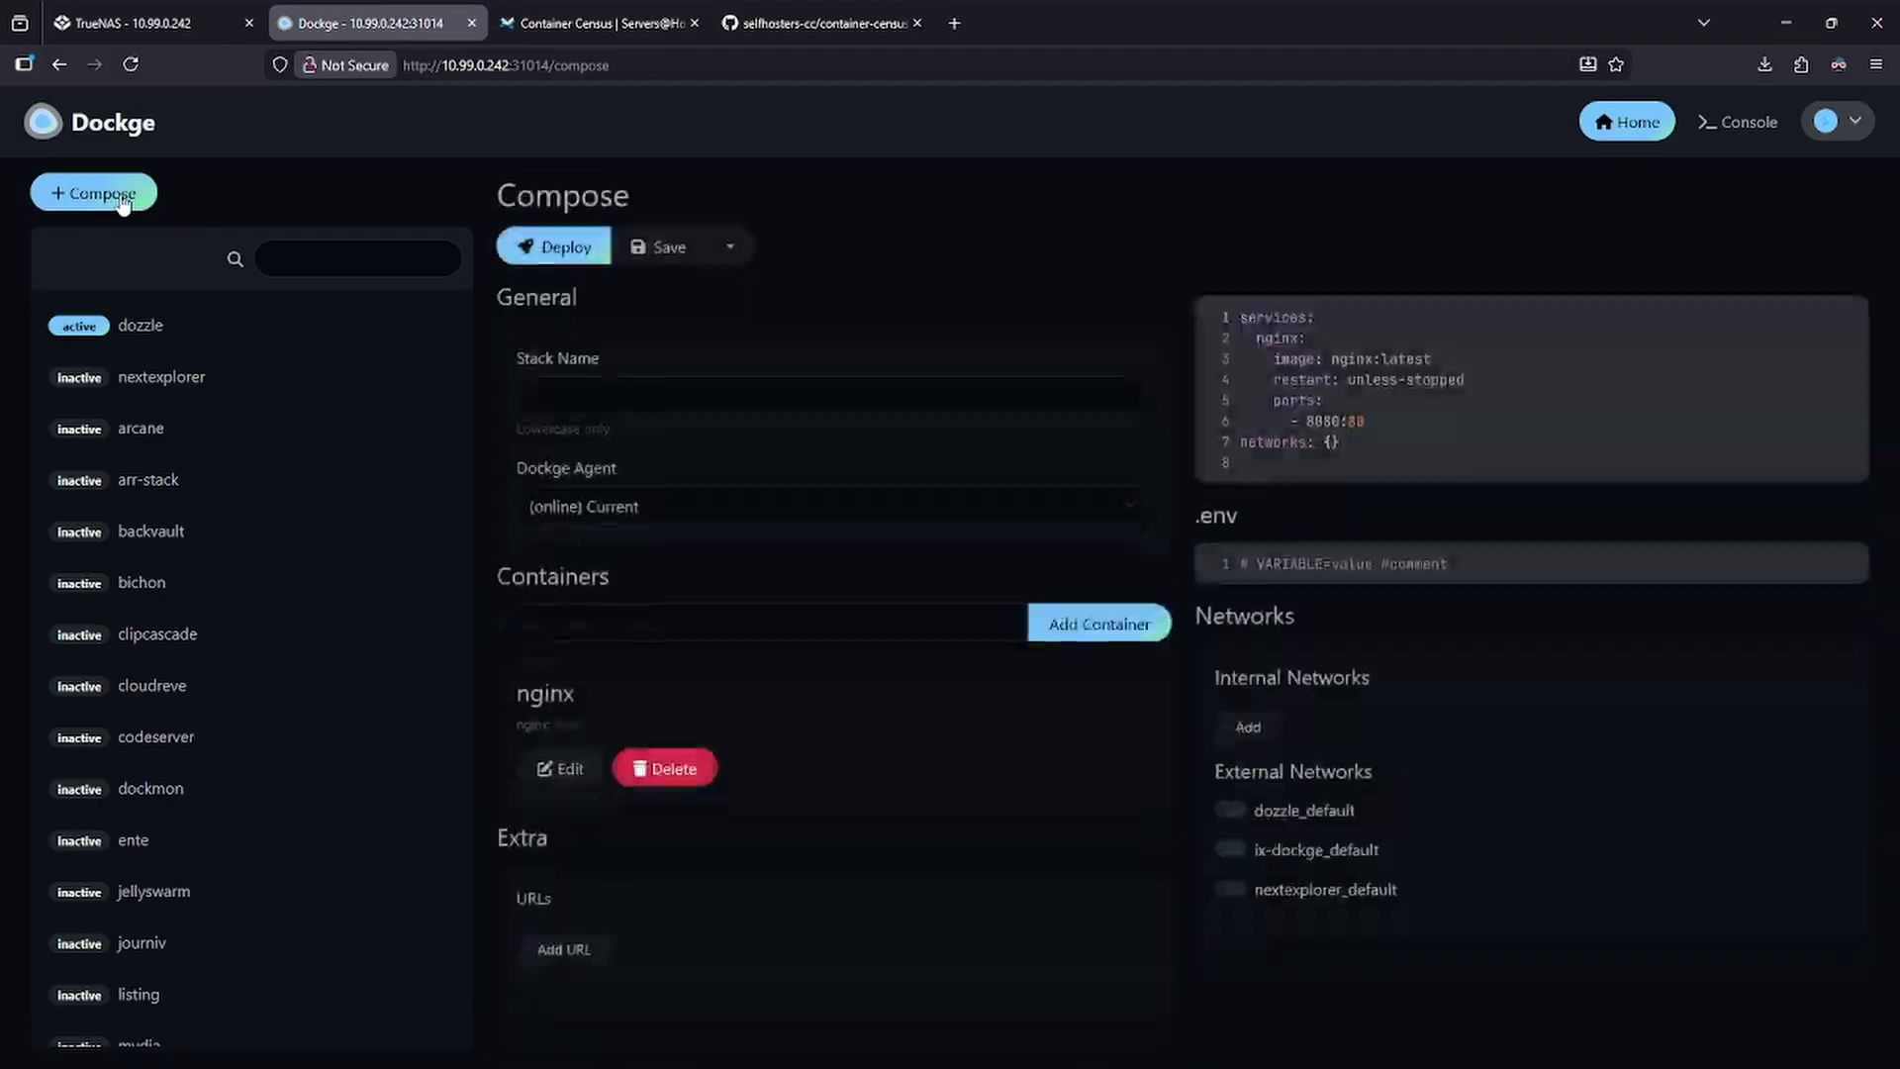
left_click(593, 391)
type("census")
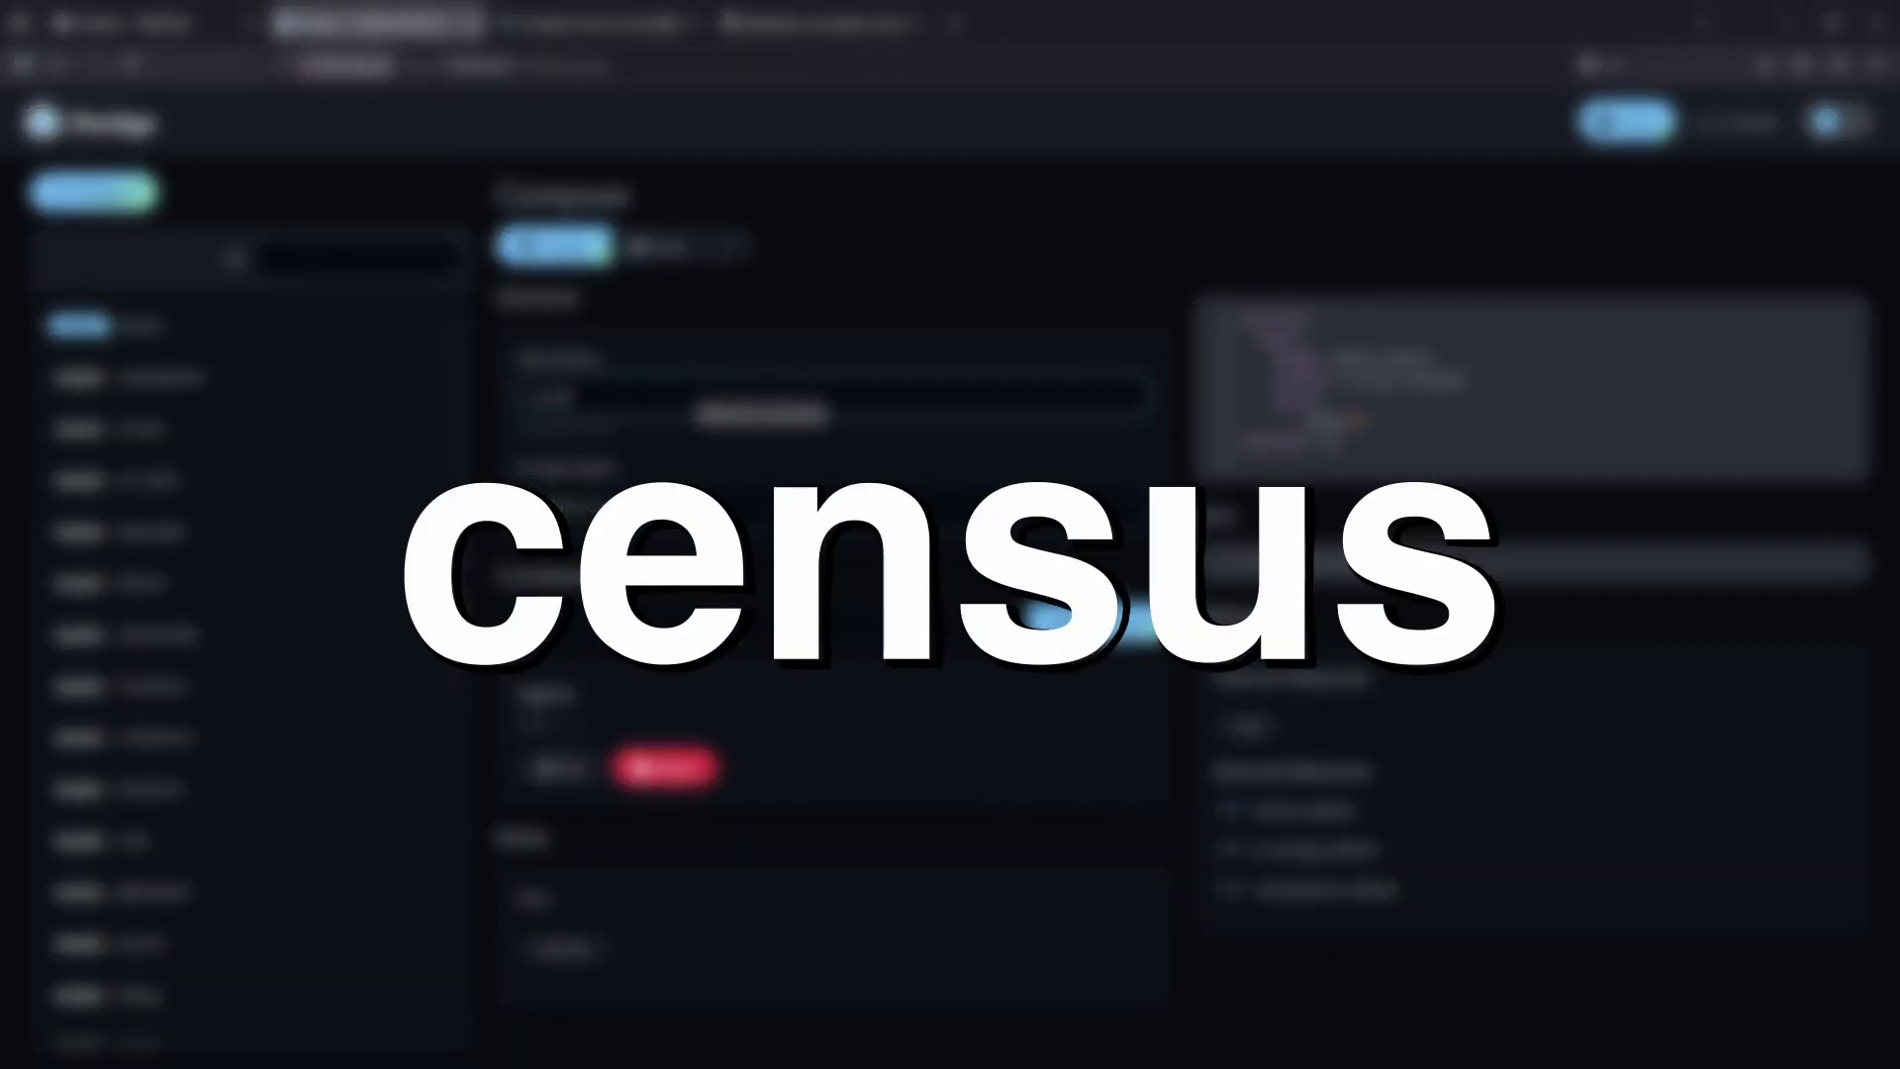
type("inercensus")
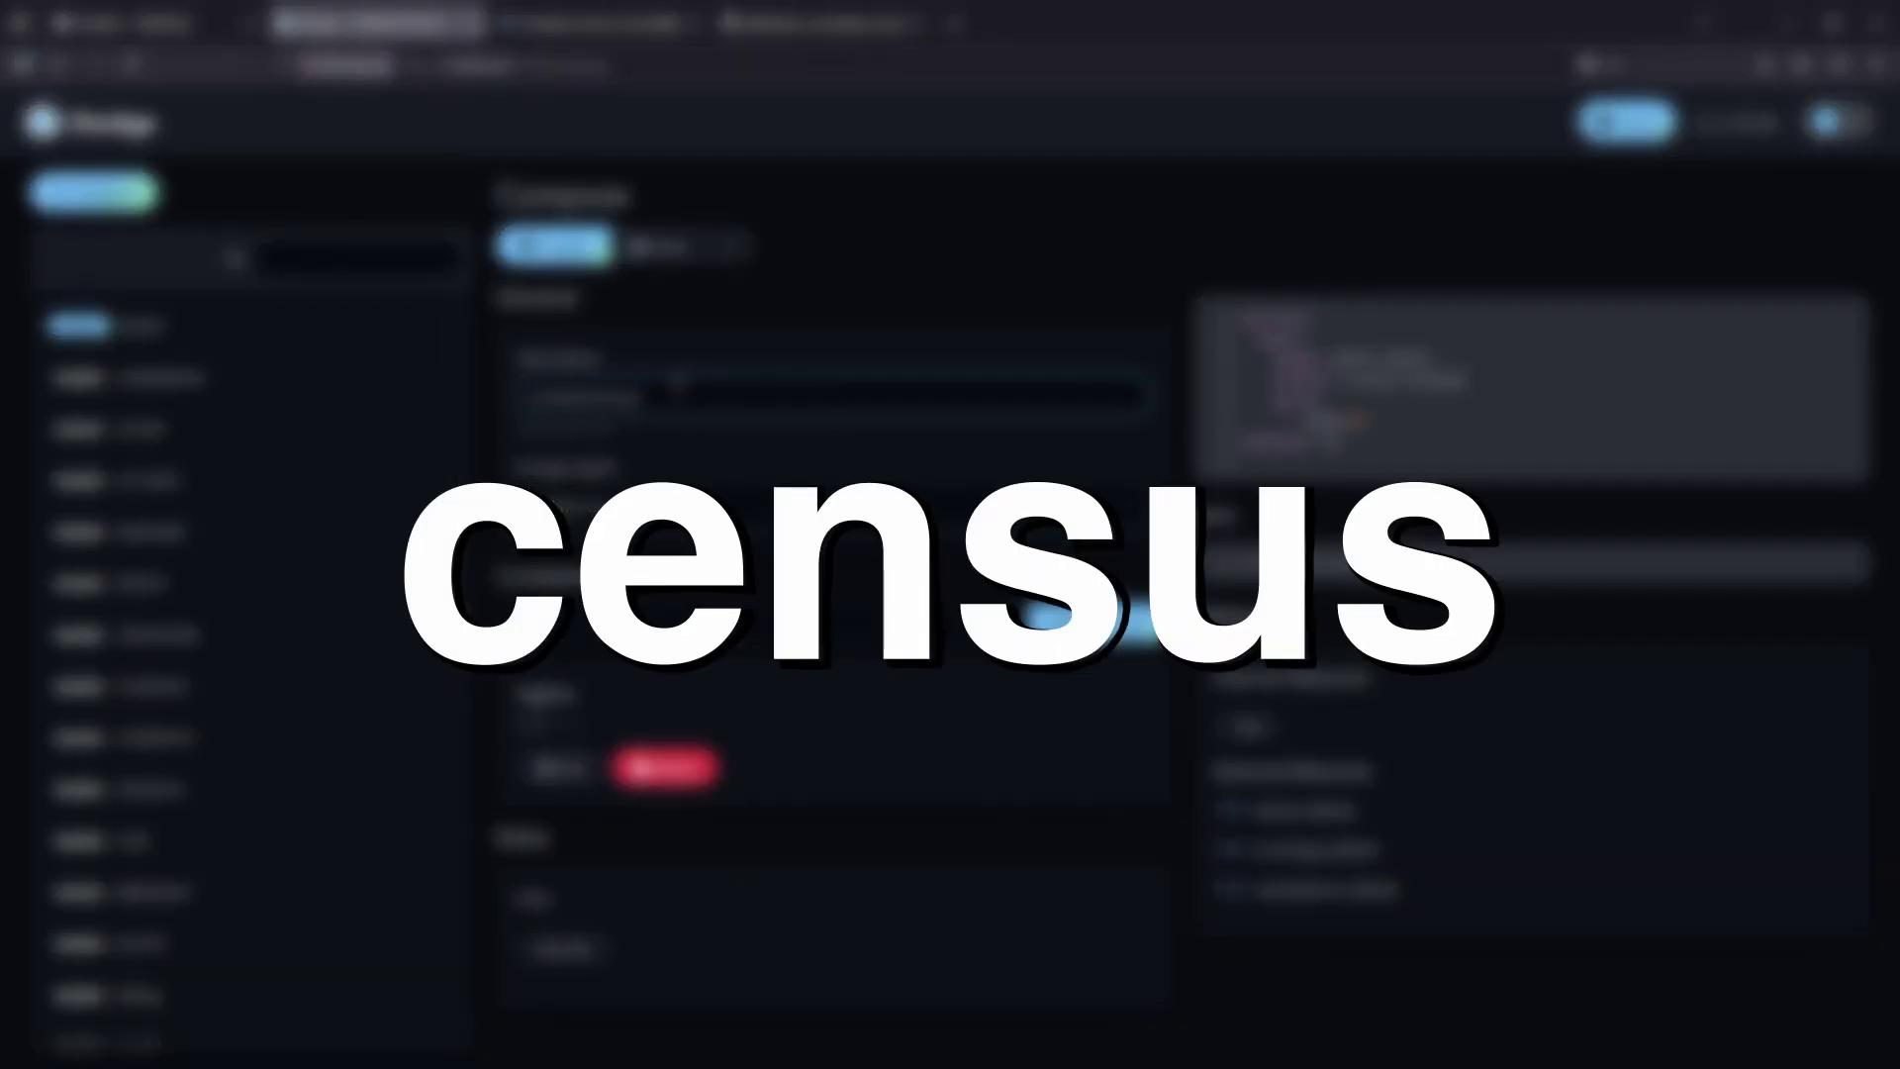
left_click_drag(1354, 450, 1179, 266)
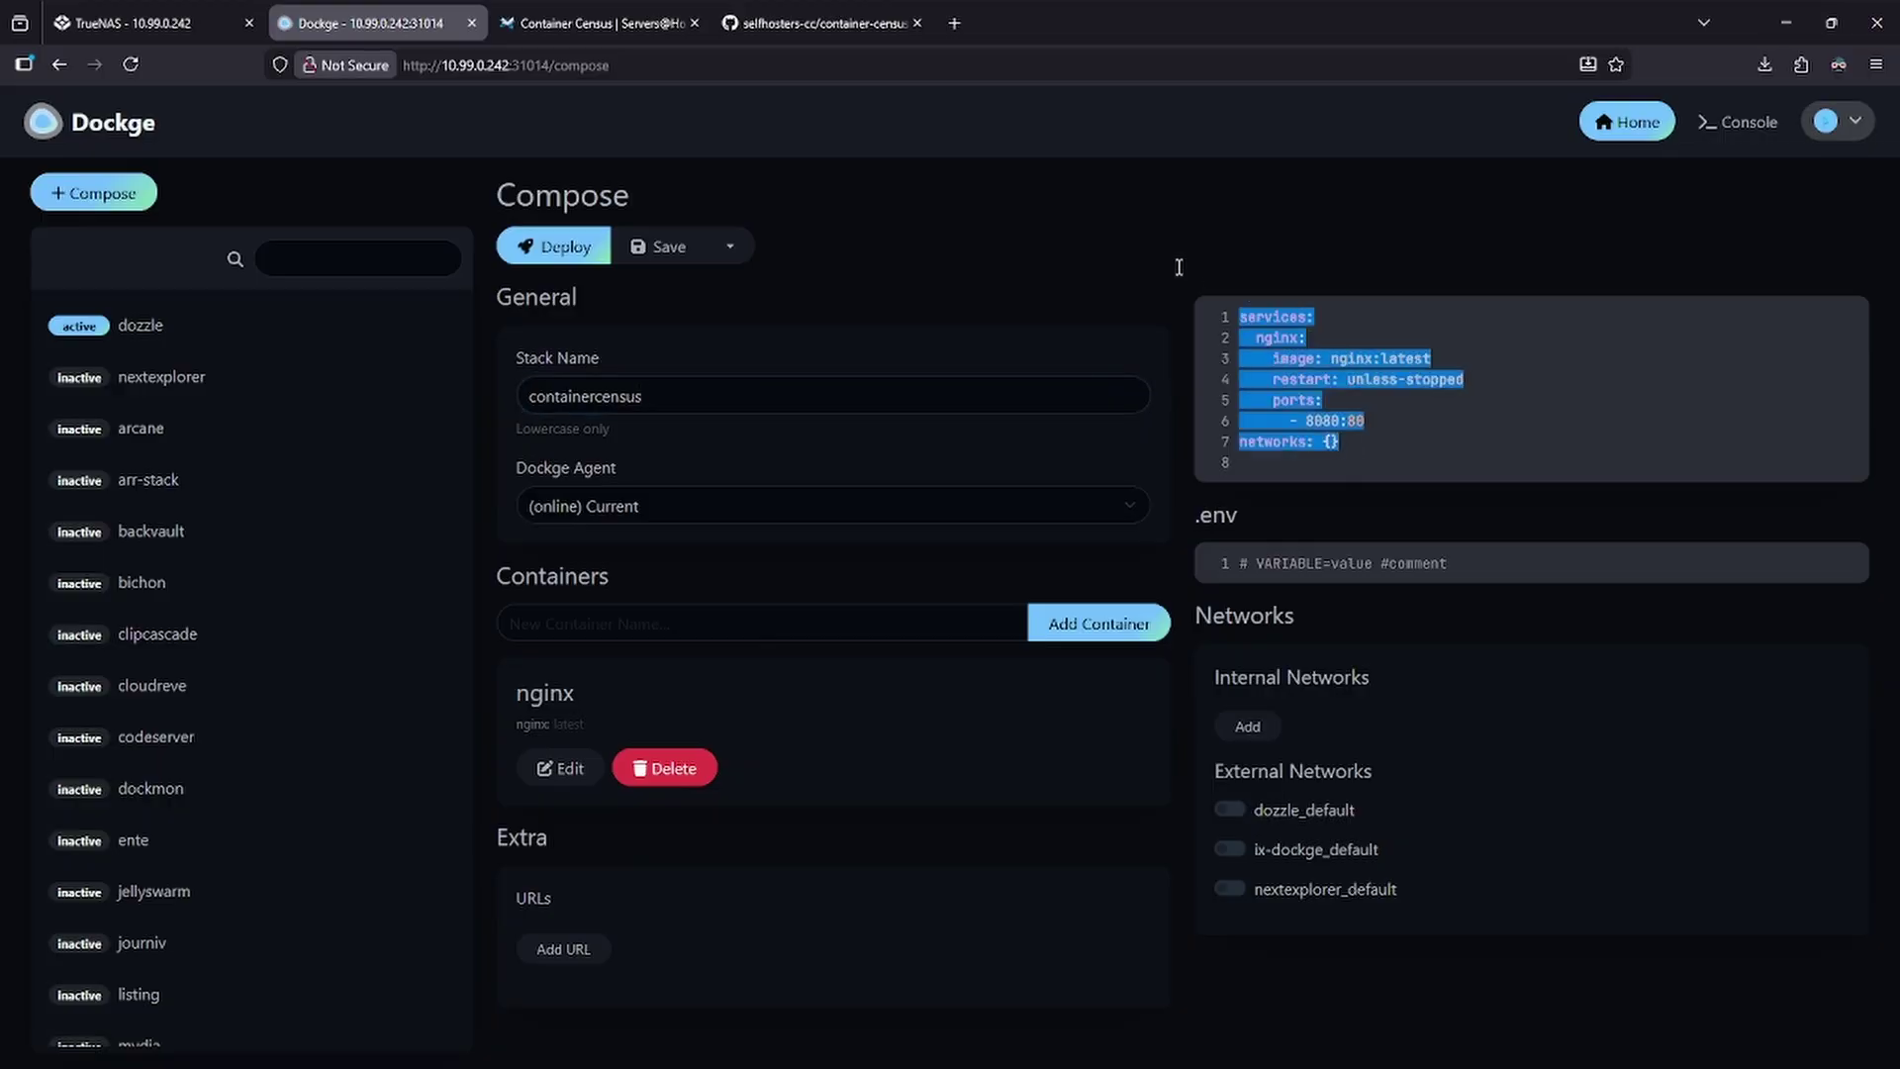
key("ctrl+v")
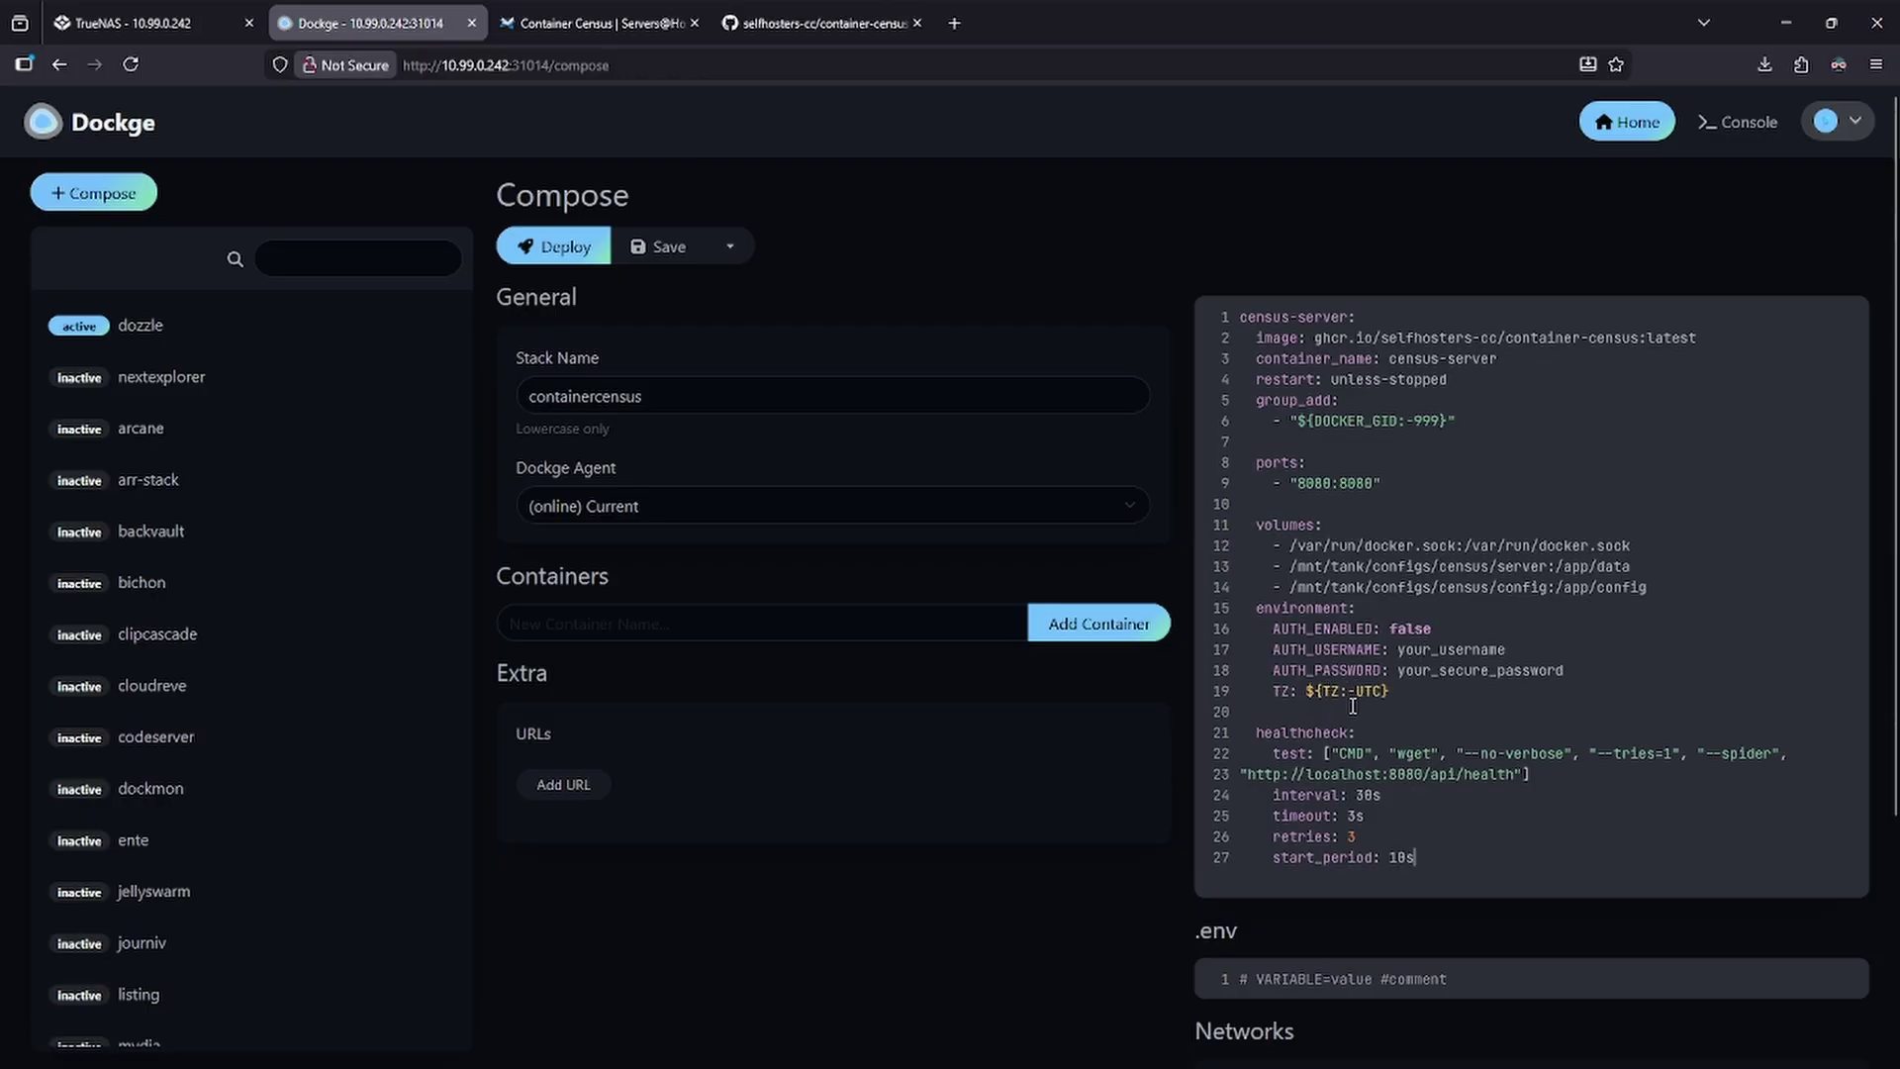
key("ctrl+s")
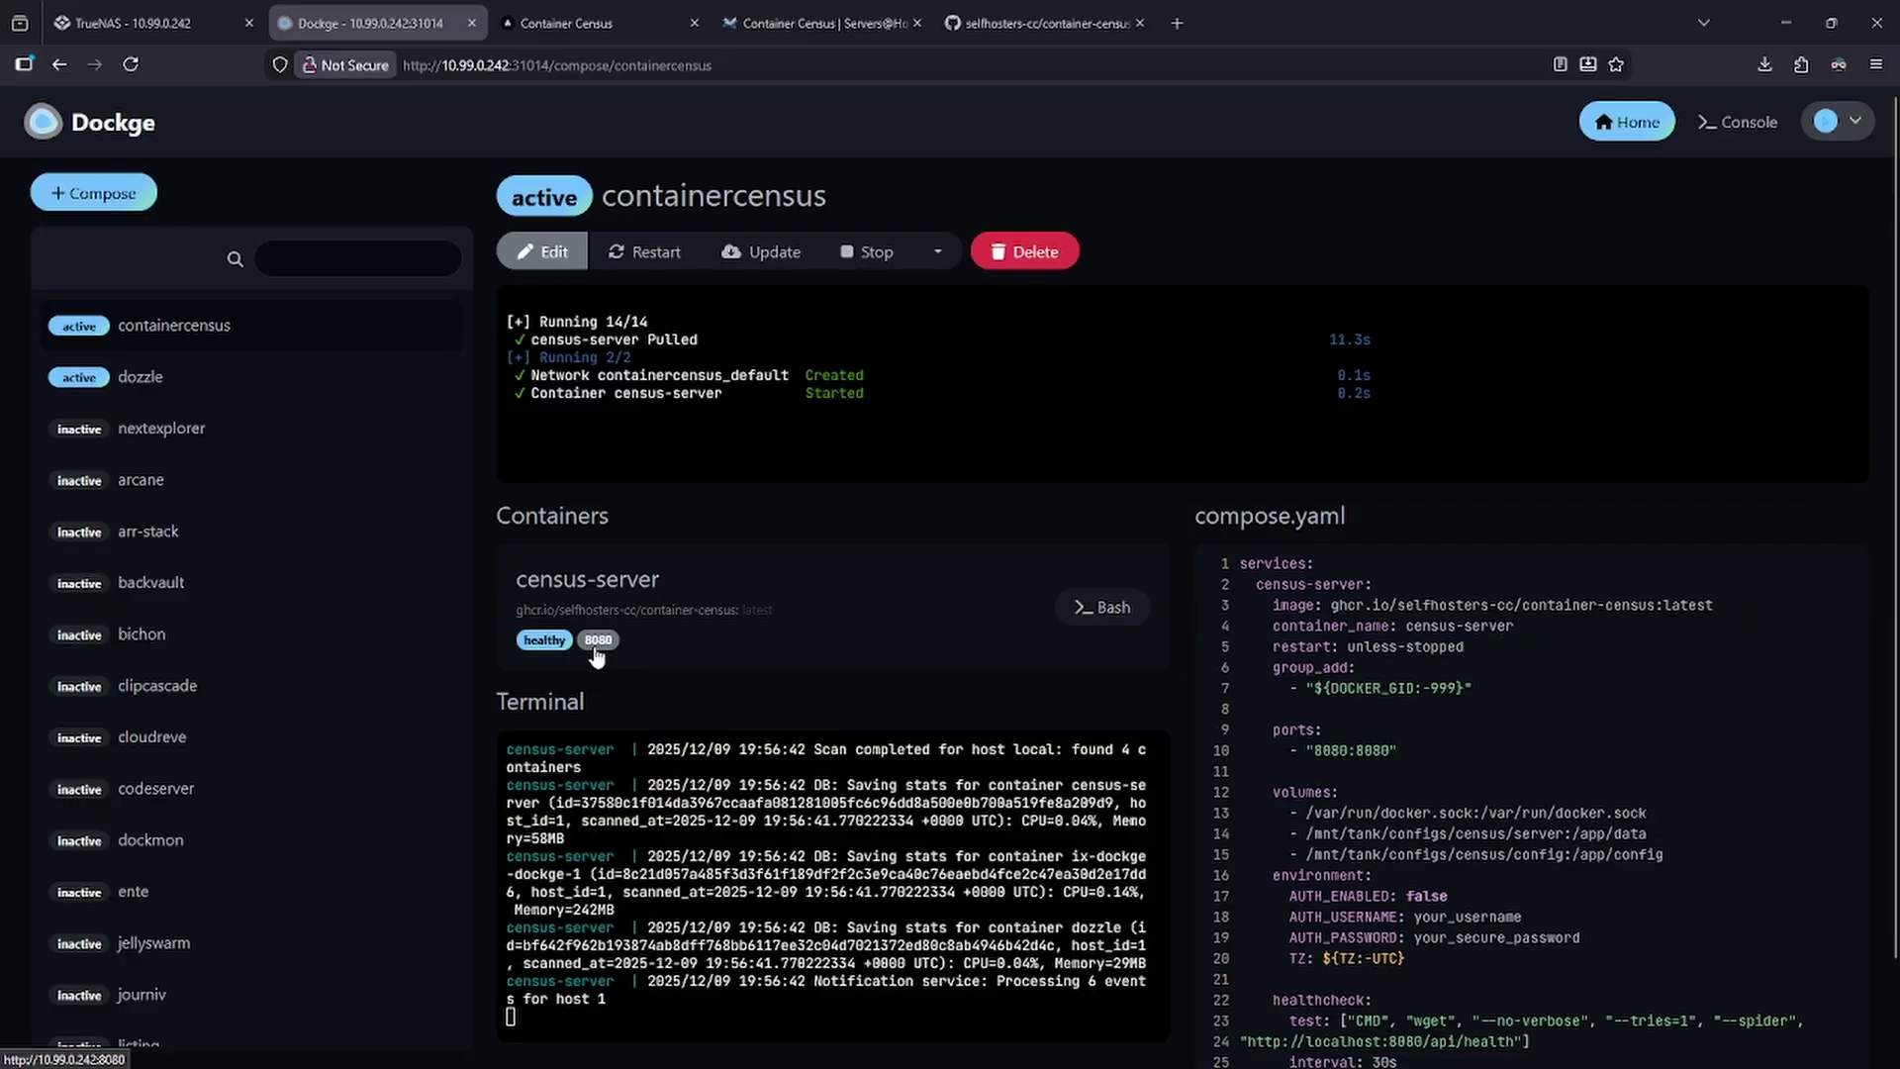
left_click(601, 22)
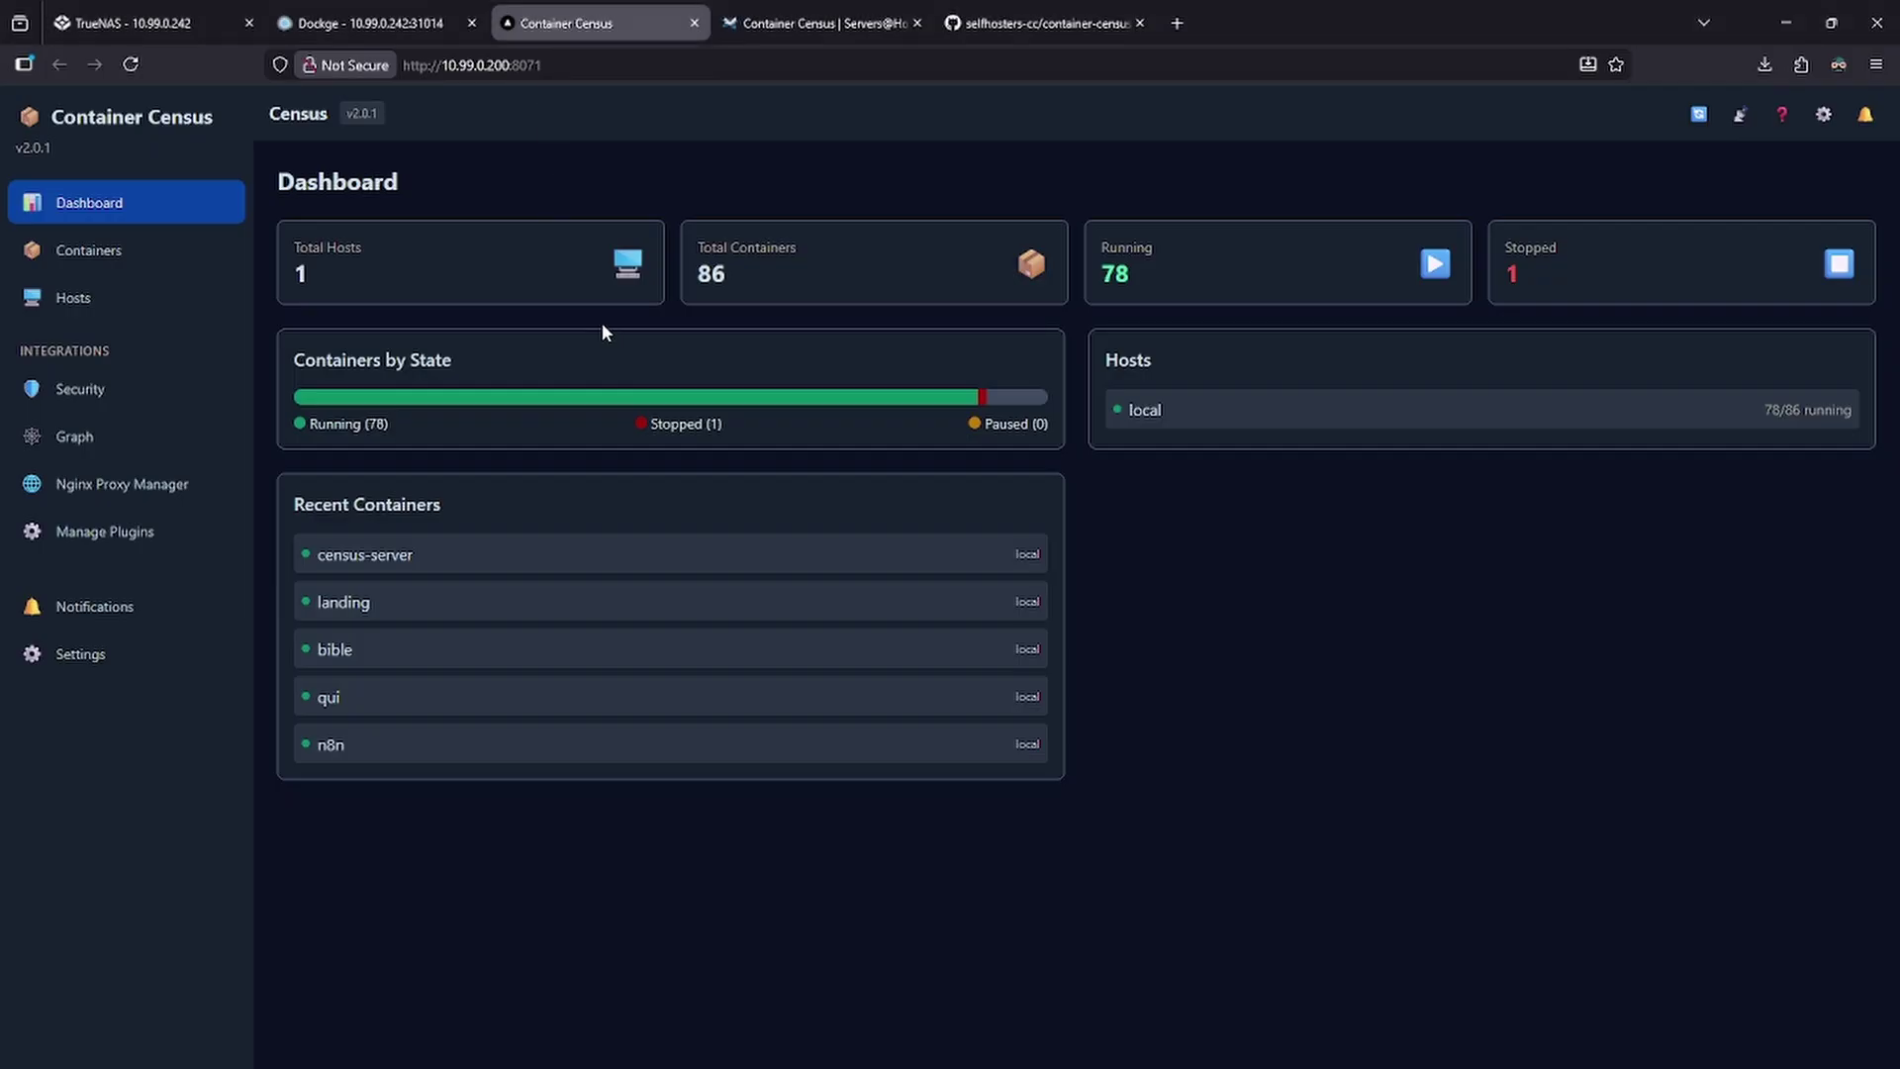
double_click(721, 273)
left_click_drag(1098, 285, 1128, 279)
Step: Open Containers, check the All Hosts and All States filters, and switch to Cards view
left_click(120, 265)
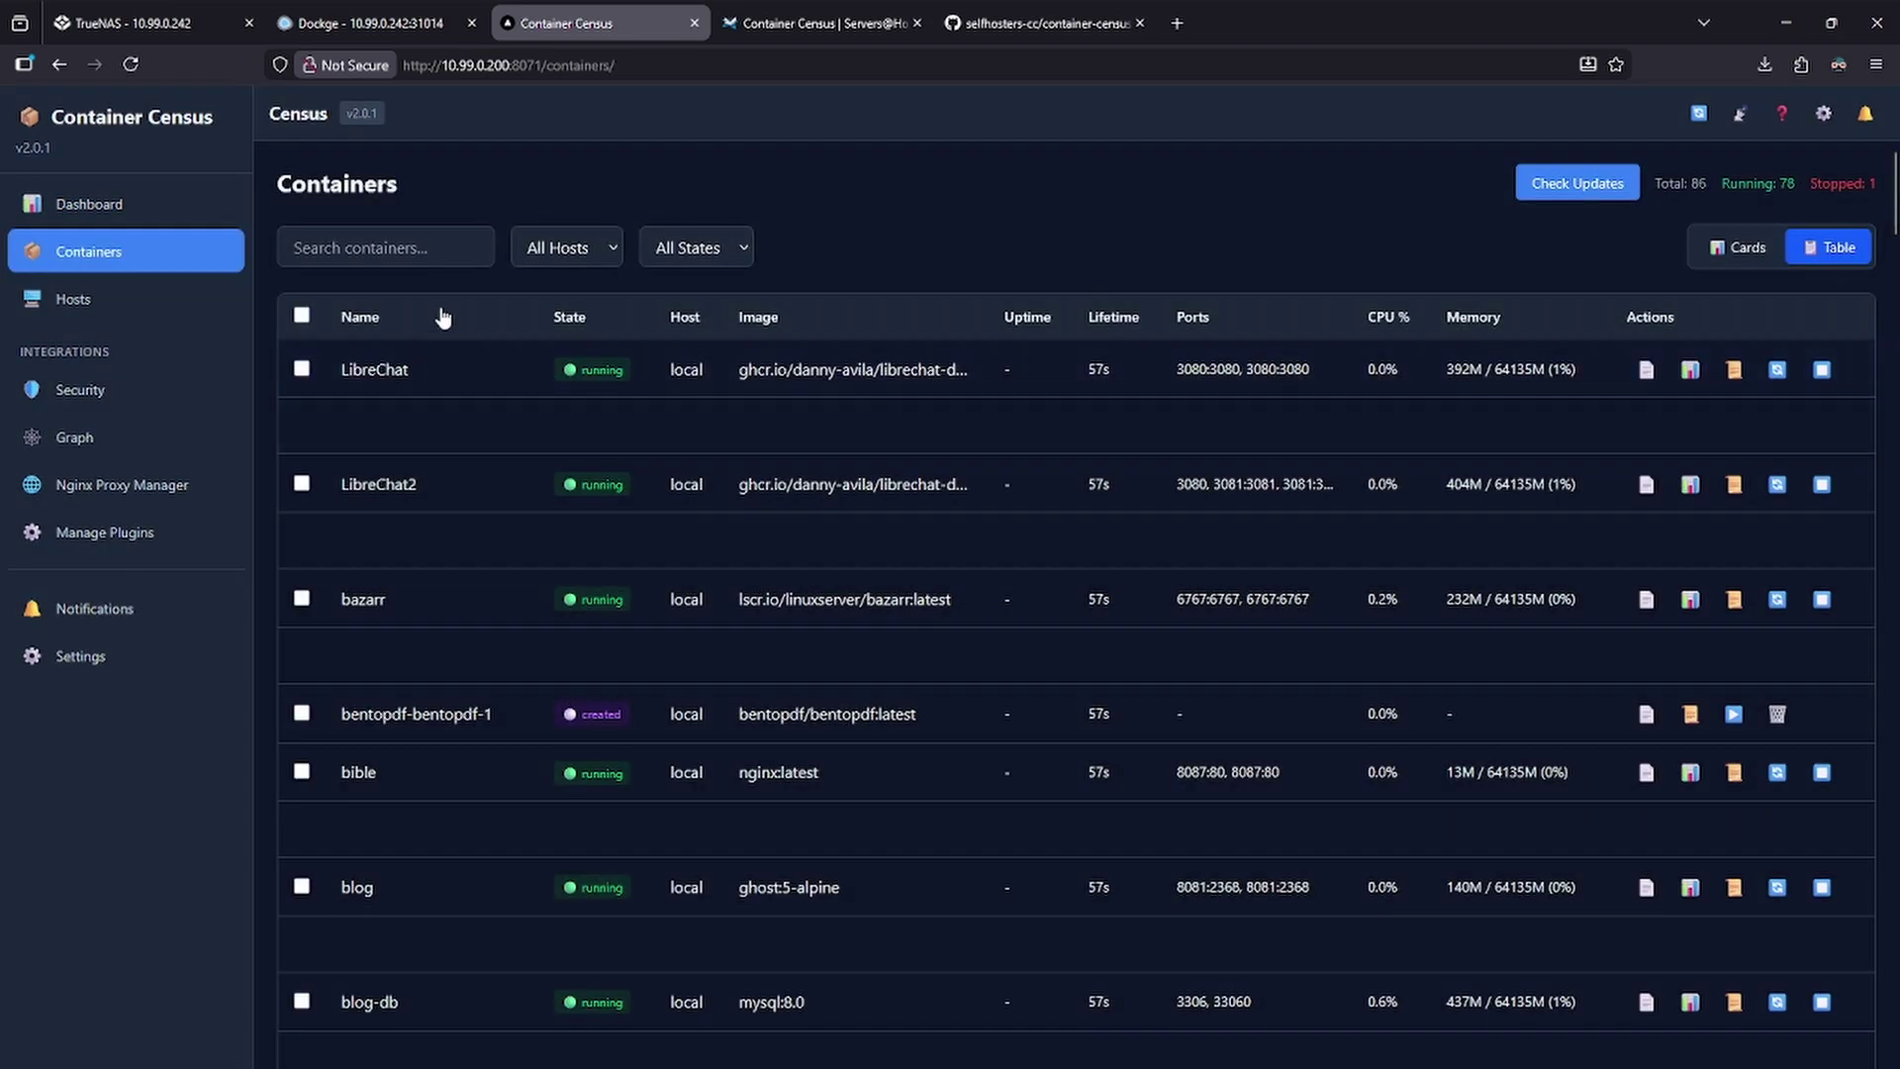
left_click(598, 255)
left_click(597, 252)
left_click(703, 249)
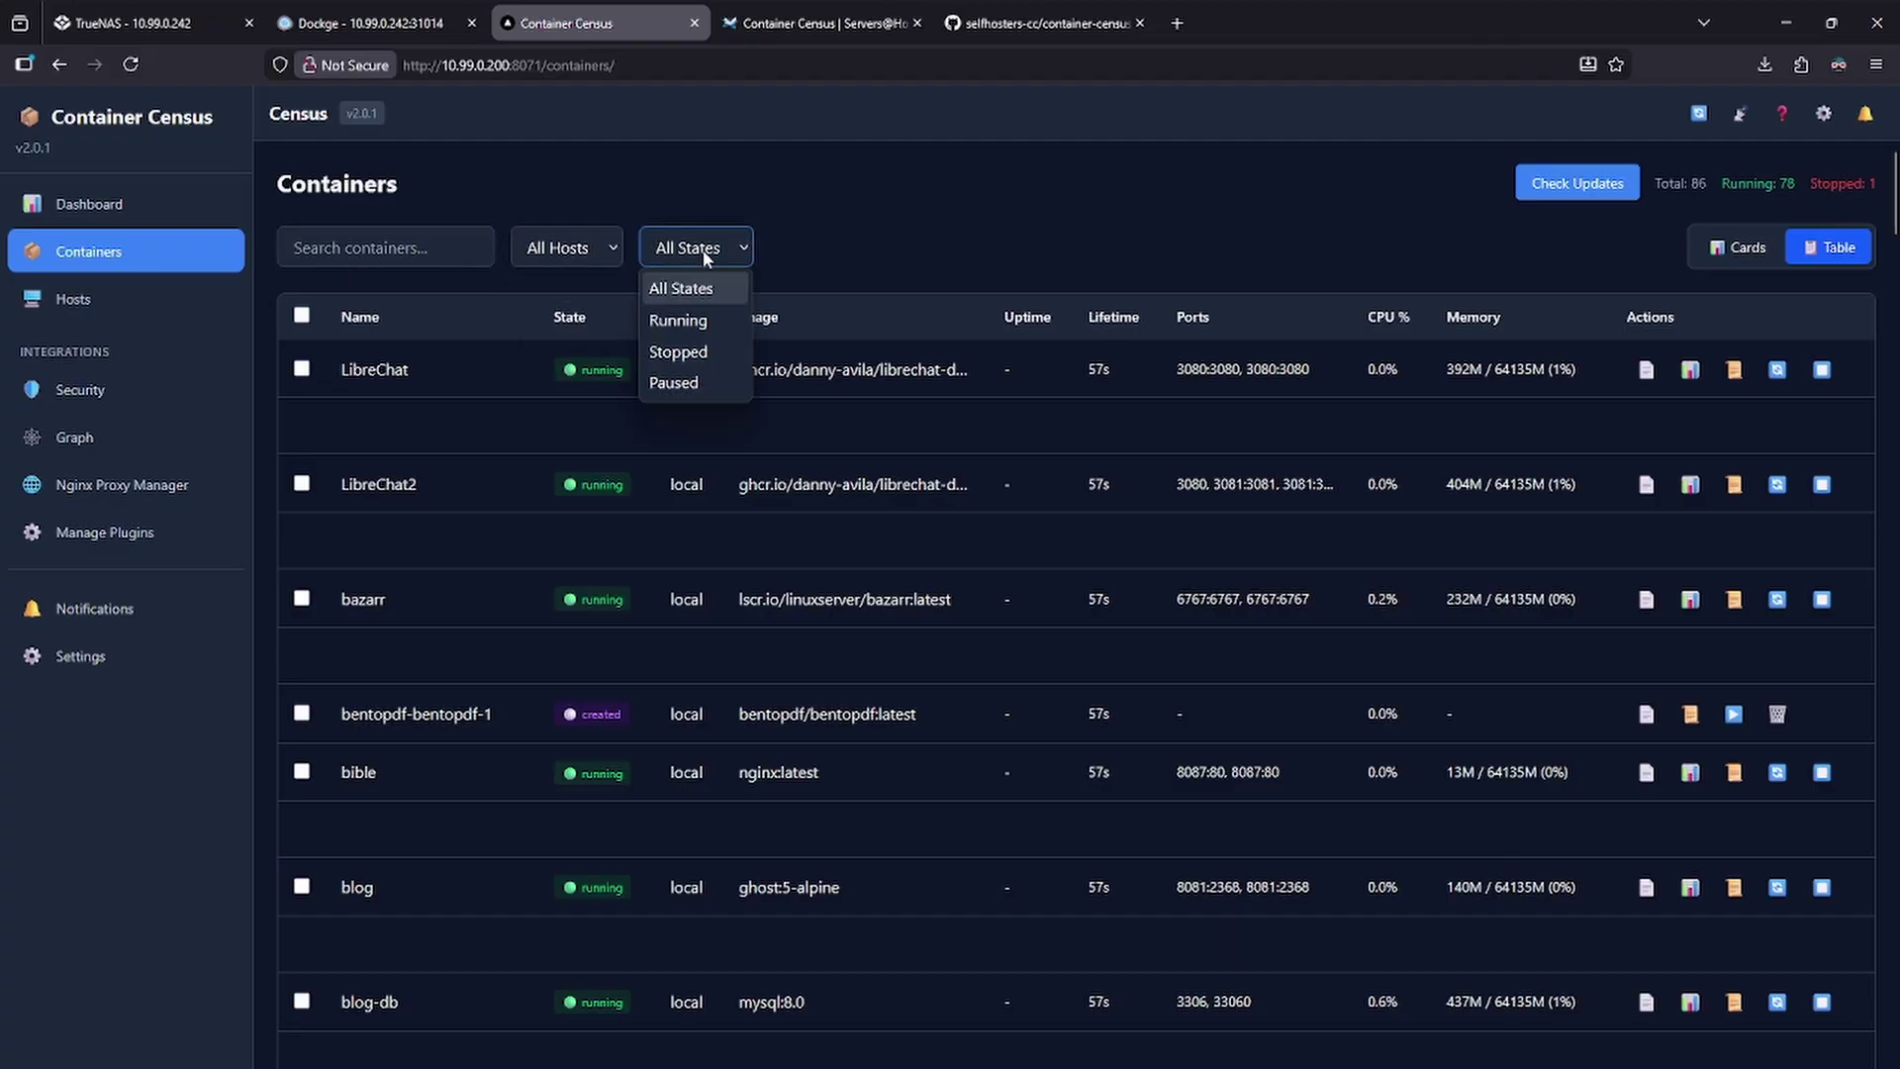
left_click(1071, 206)
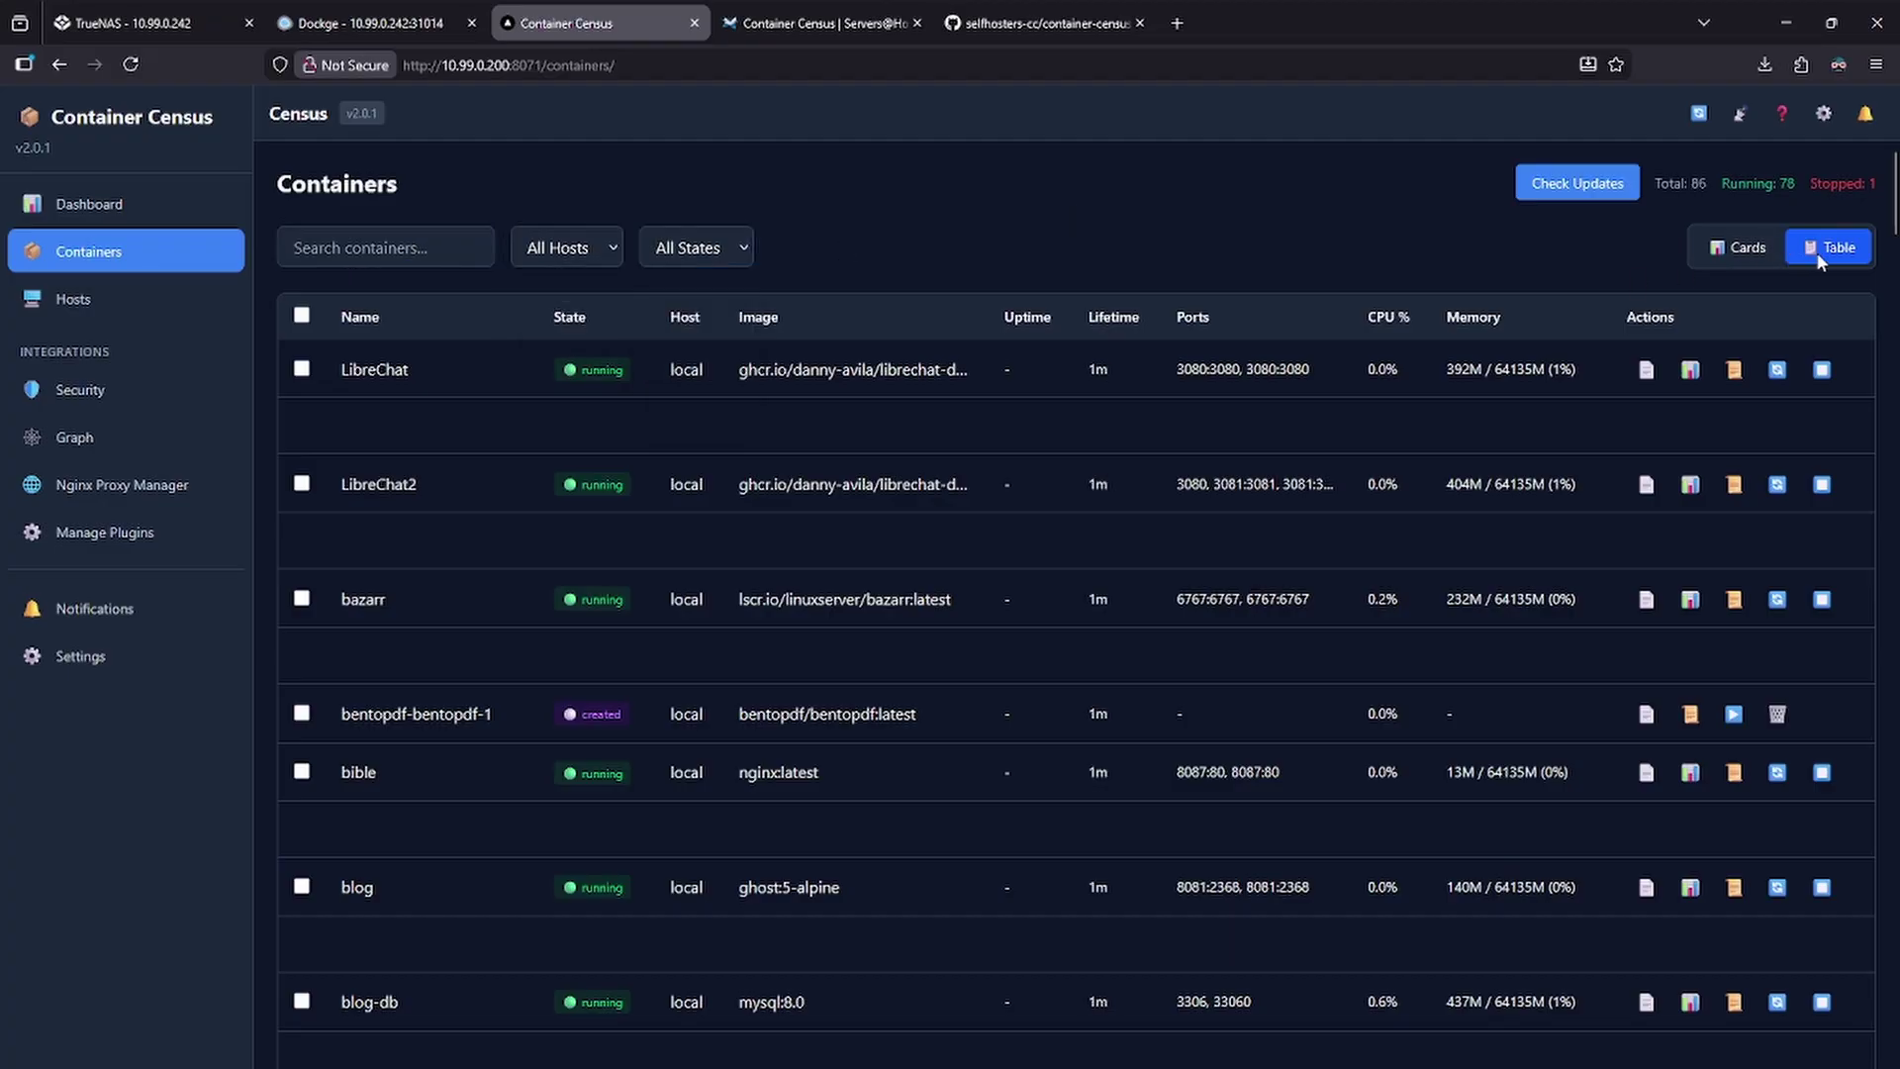
left_click(1745, 253)
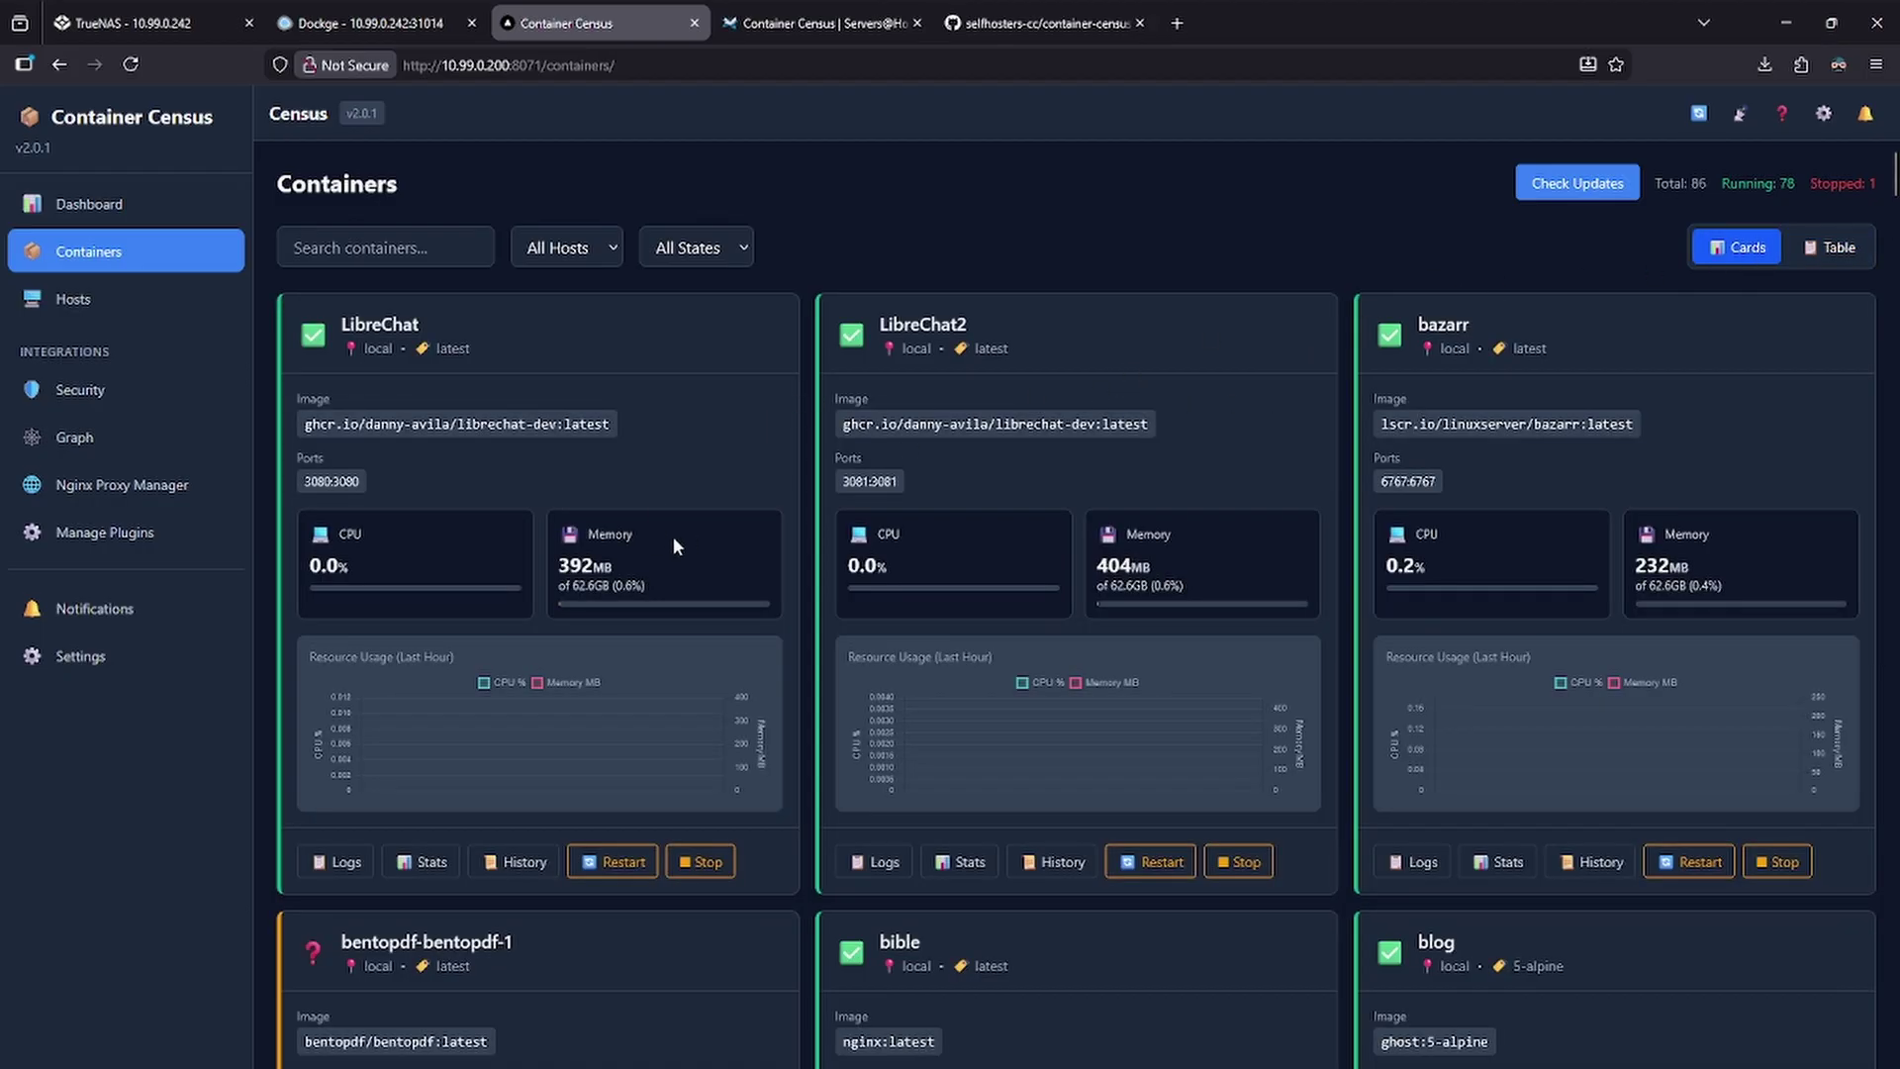
mouse_move(380, 747)
Step: Filter the containers by 'wiki' and highlight the wikijs CPU and memory readings
left_click(386, 247)
type("wiki")
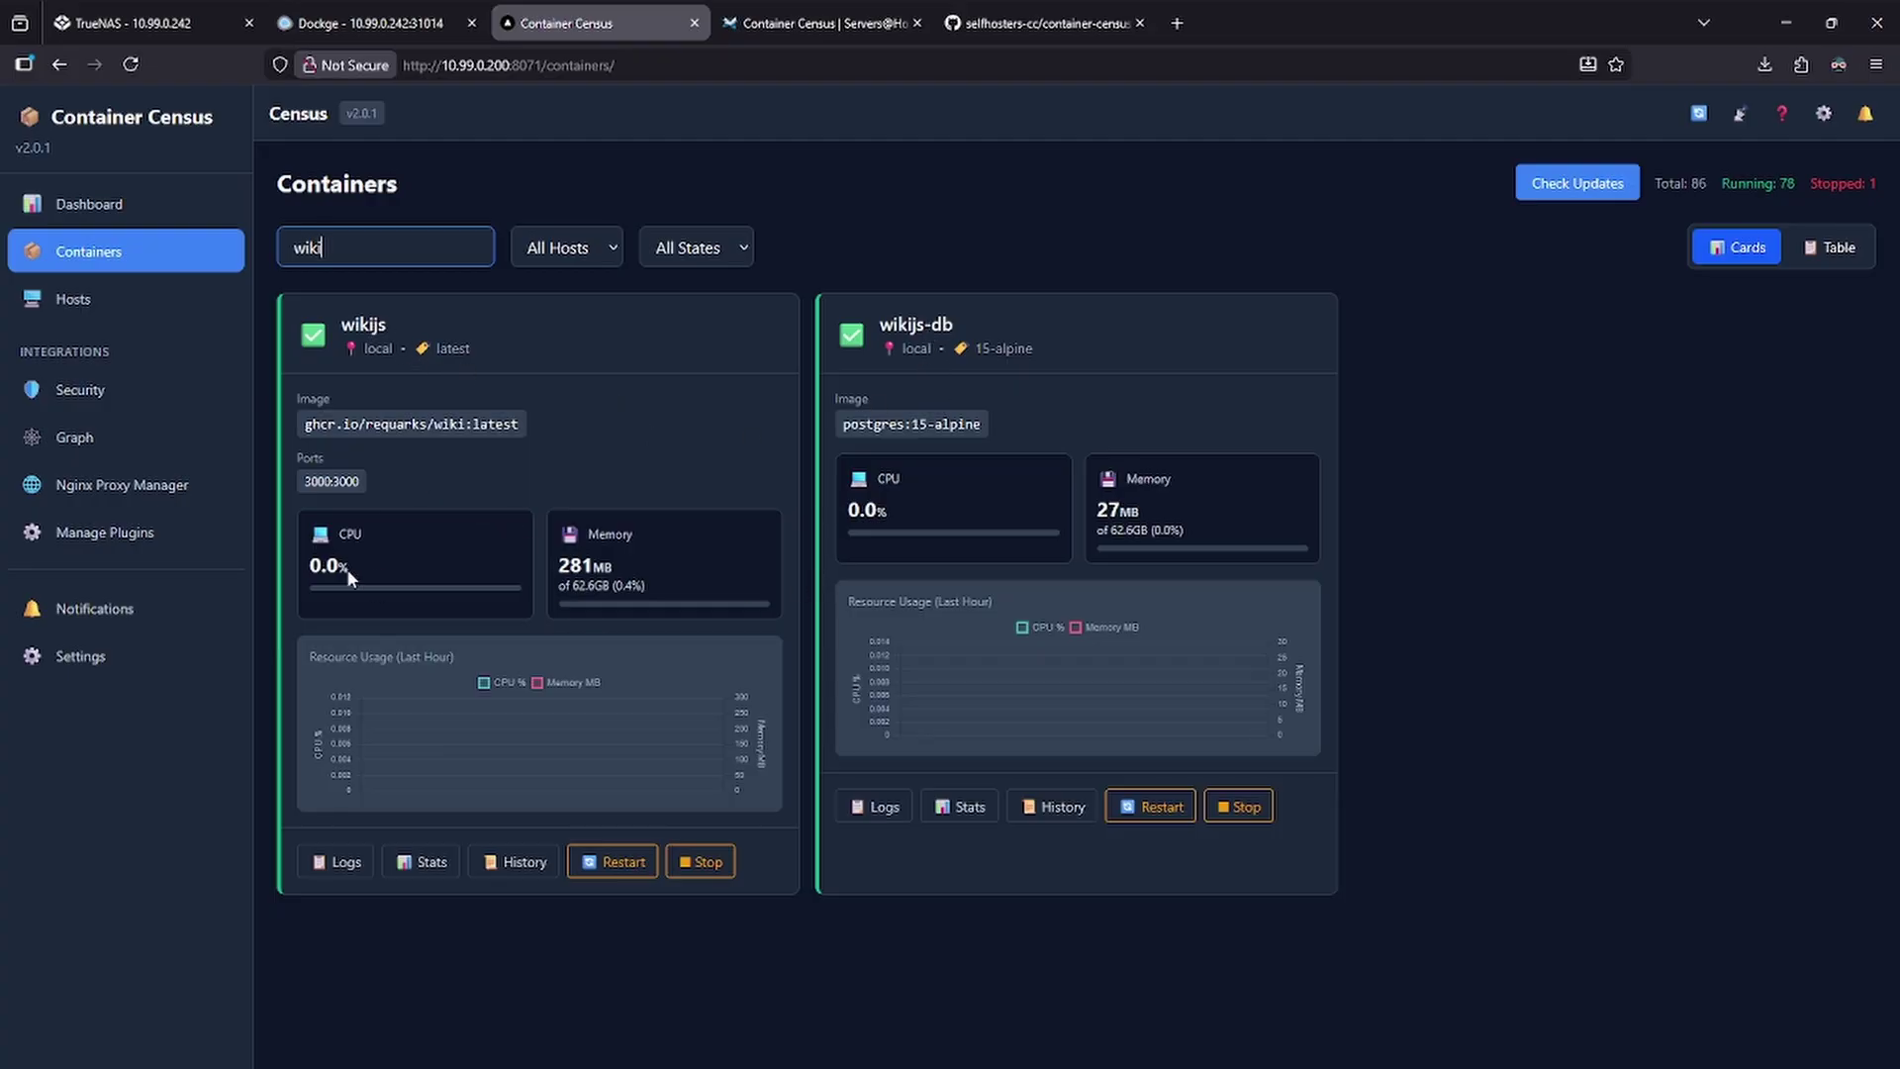
left_click_drag(346, 568, 312, 564)
left_click_drag(614, 569, 557, 574)
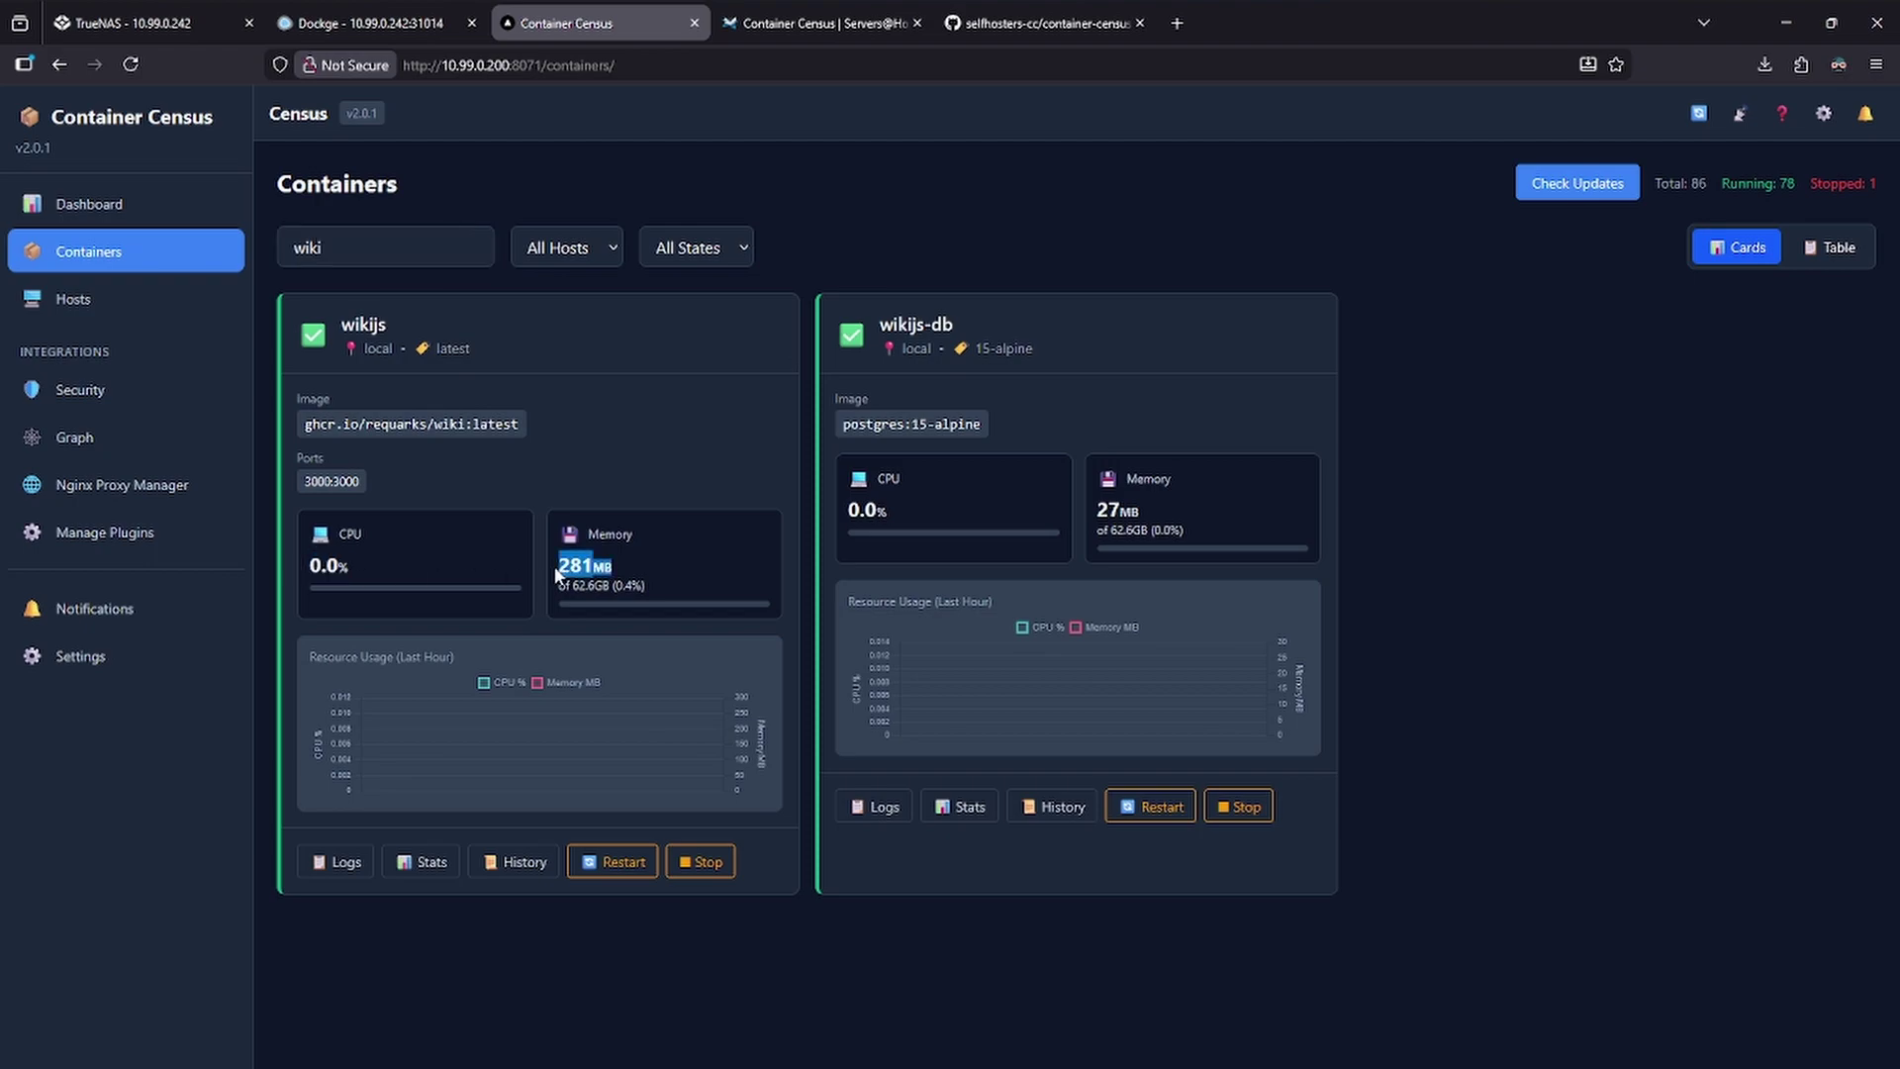
Step: View the wikijs logs, stats and history, closing each window in turn
left_click(340, 867)
scroll(952, 577, "down", 15)
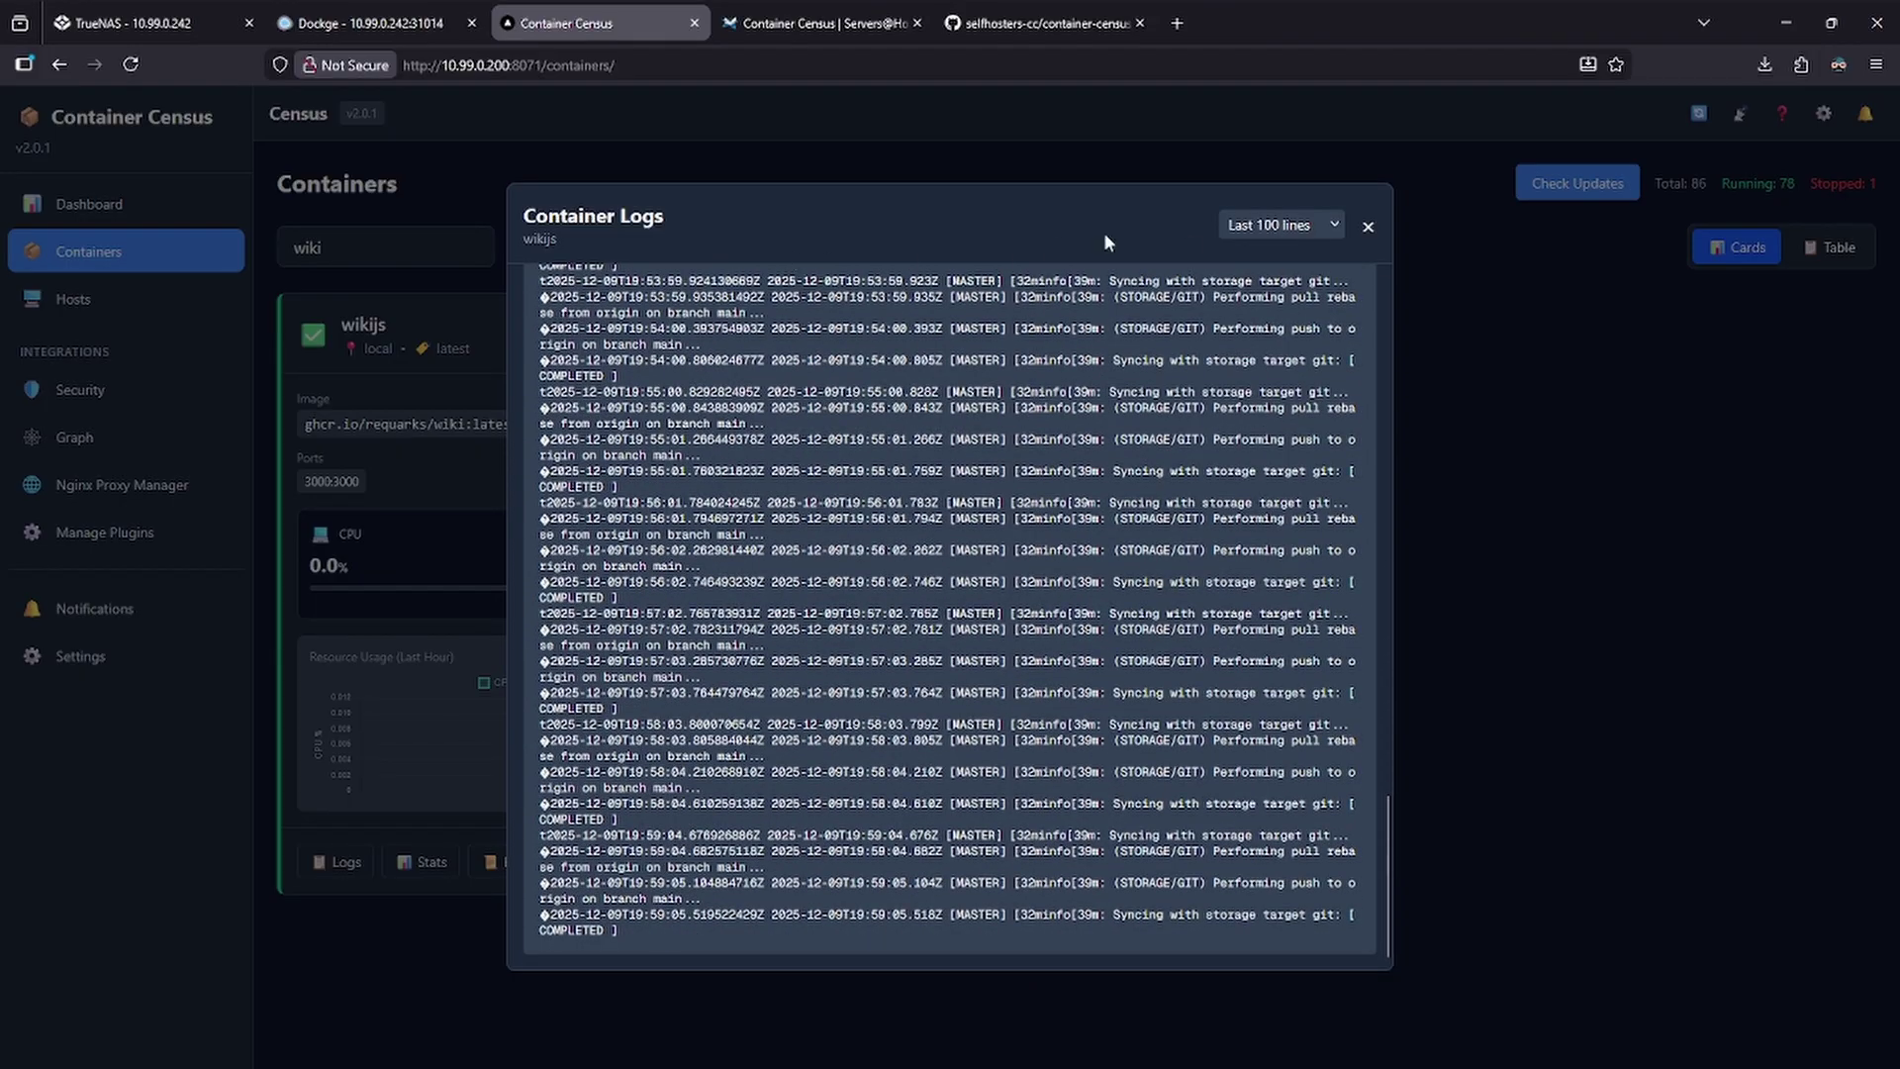
left_click(1303, 229)
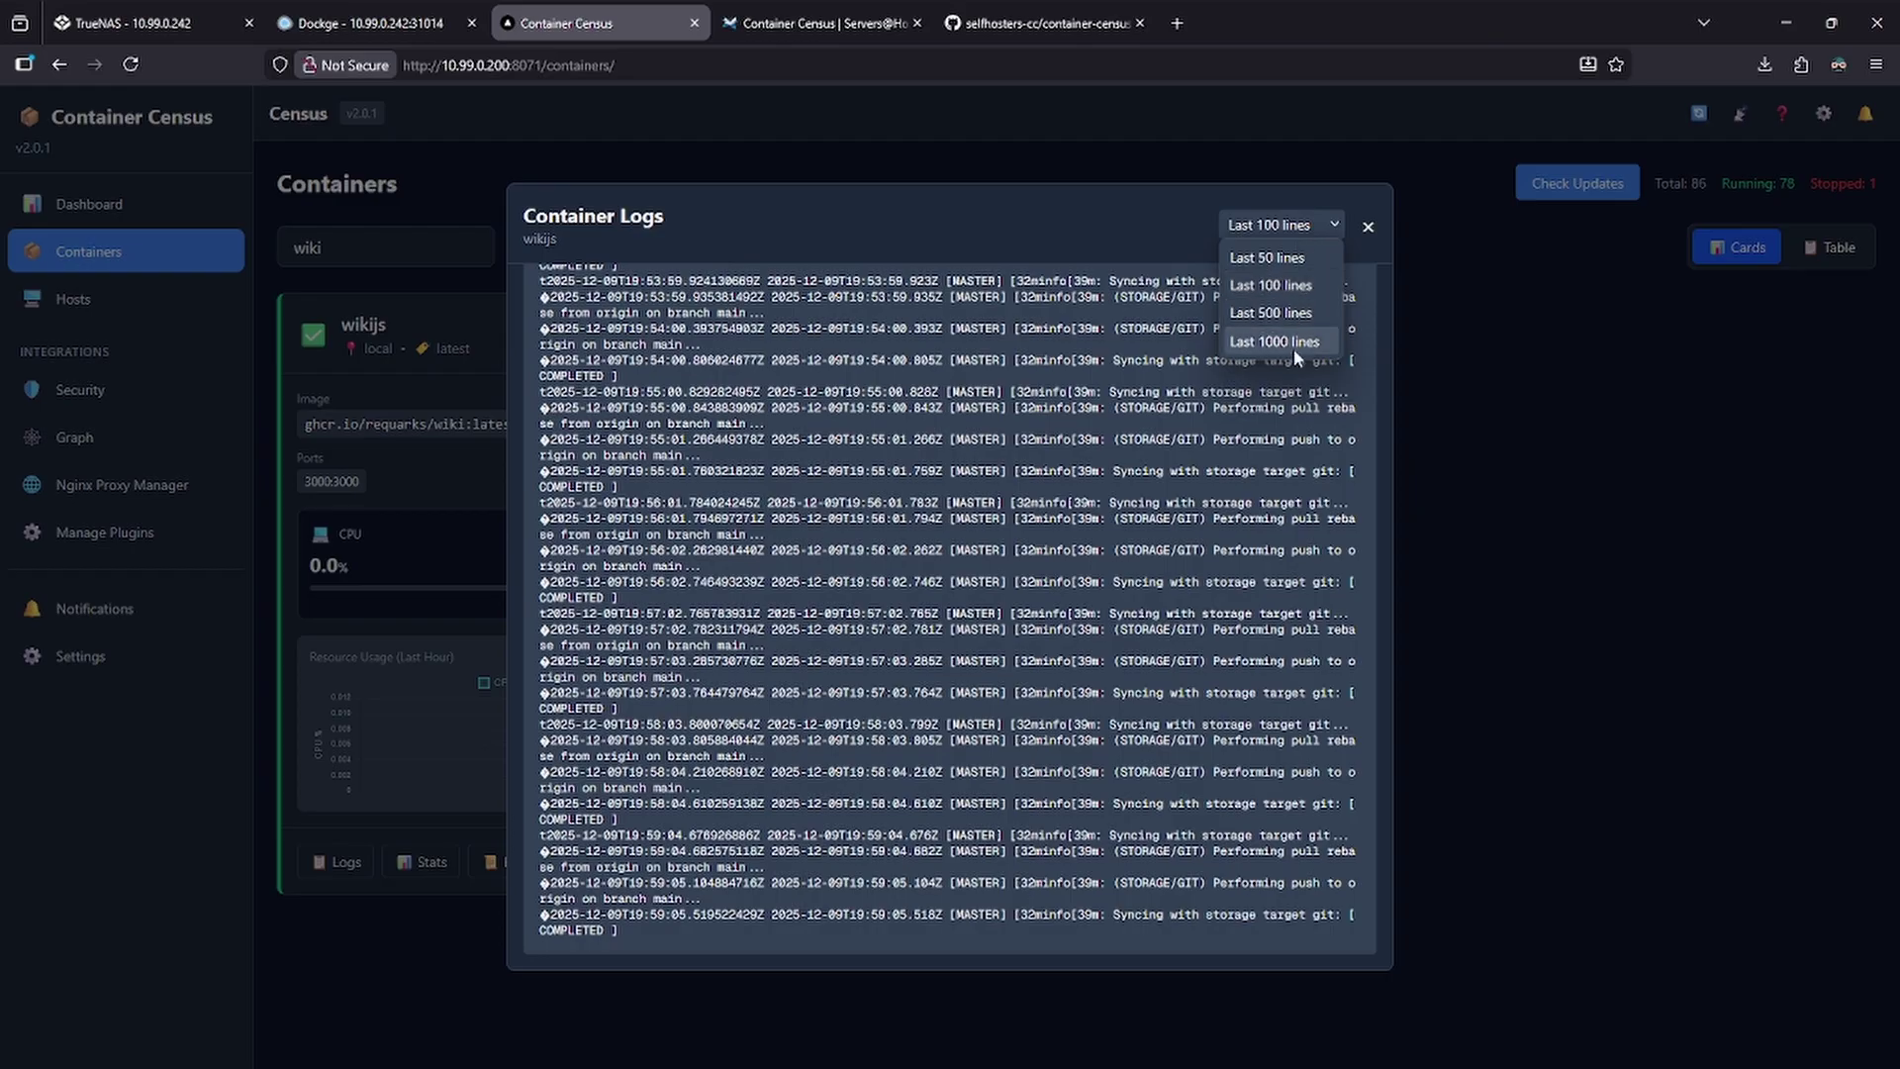
left_click(1367, 228)
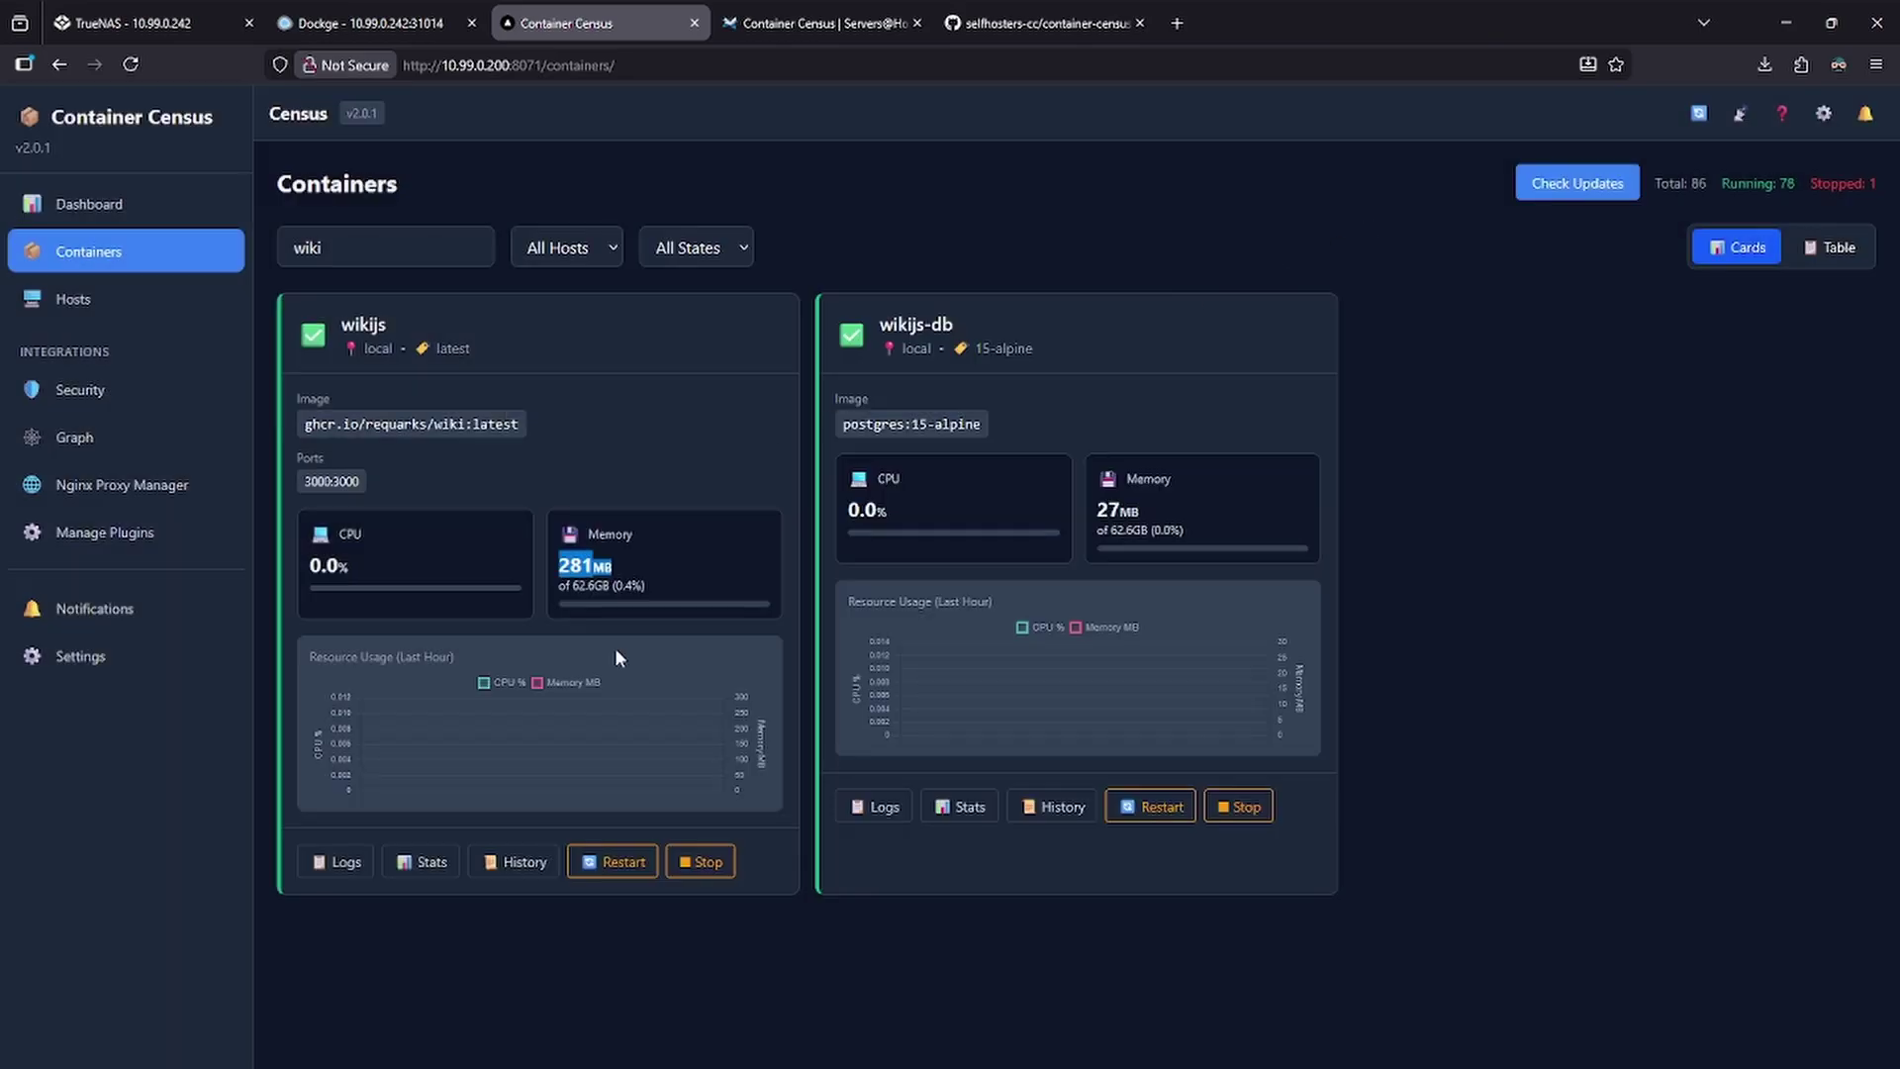
left_click(424, 861)
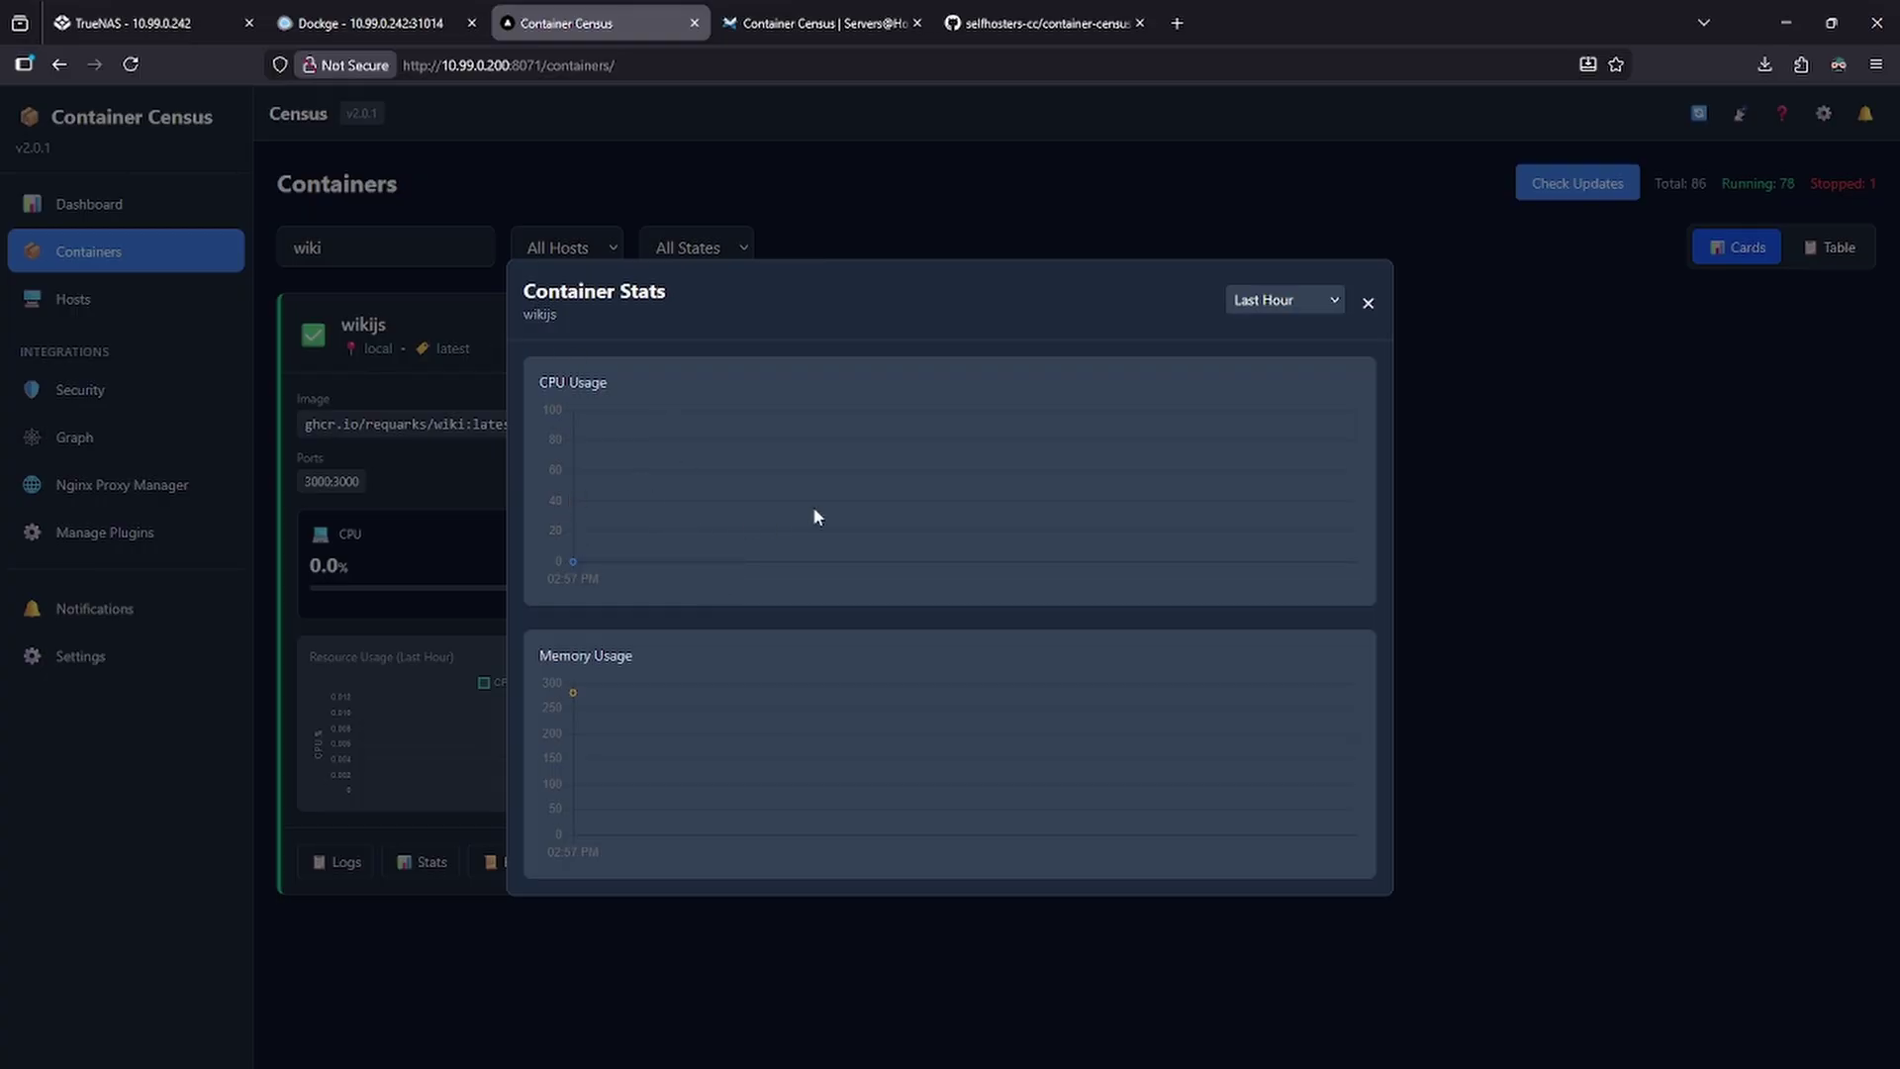
key("Escape")
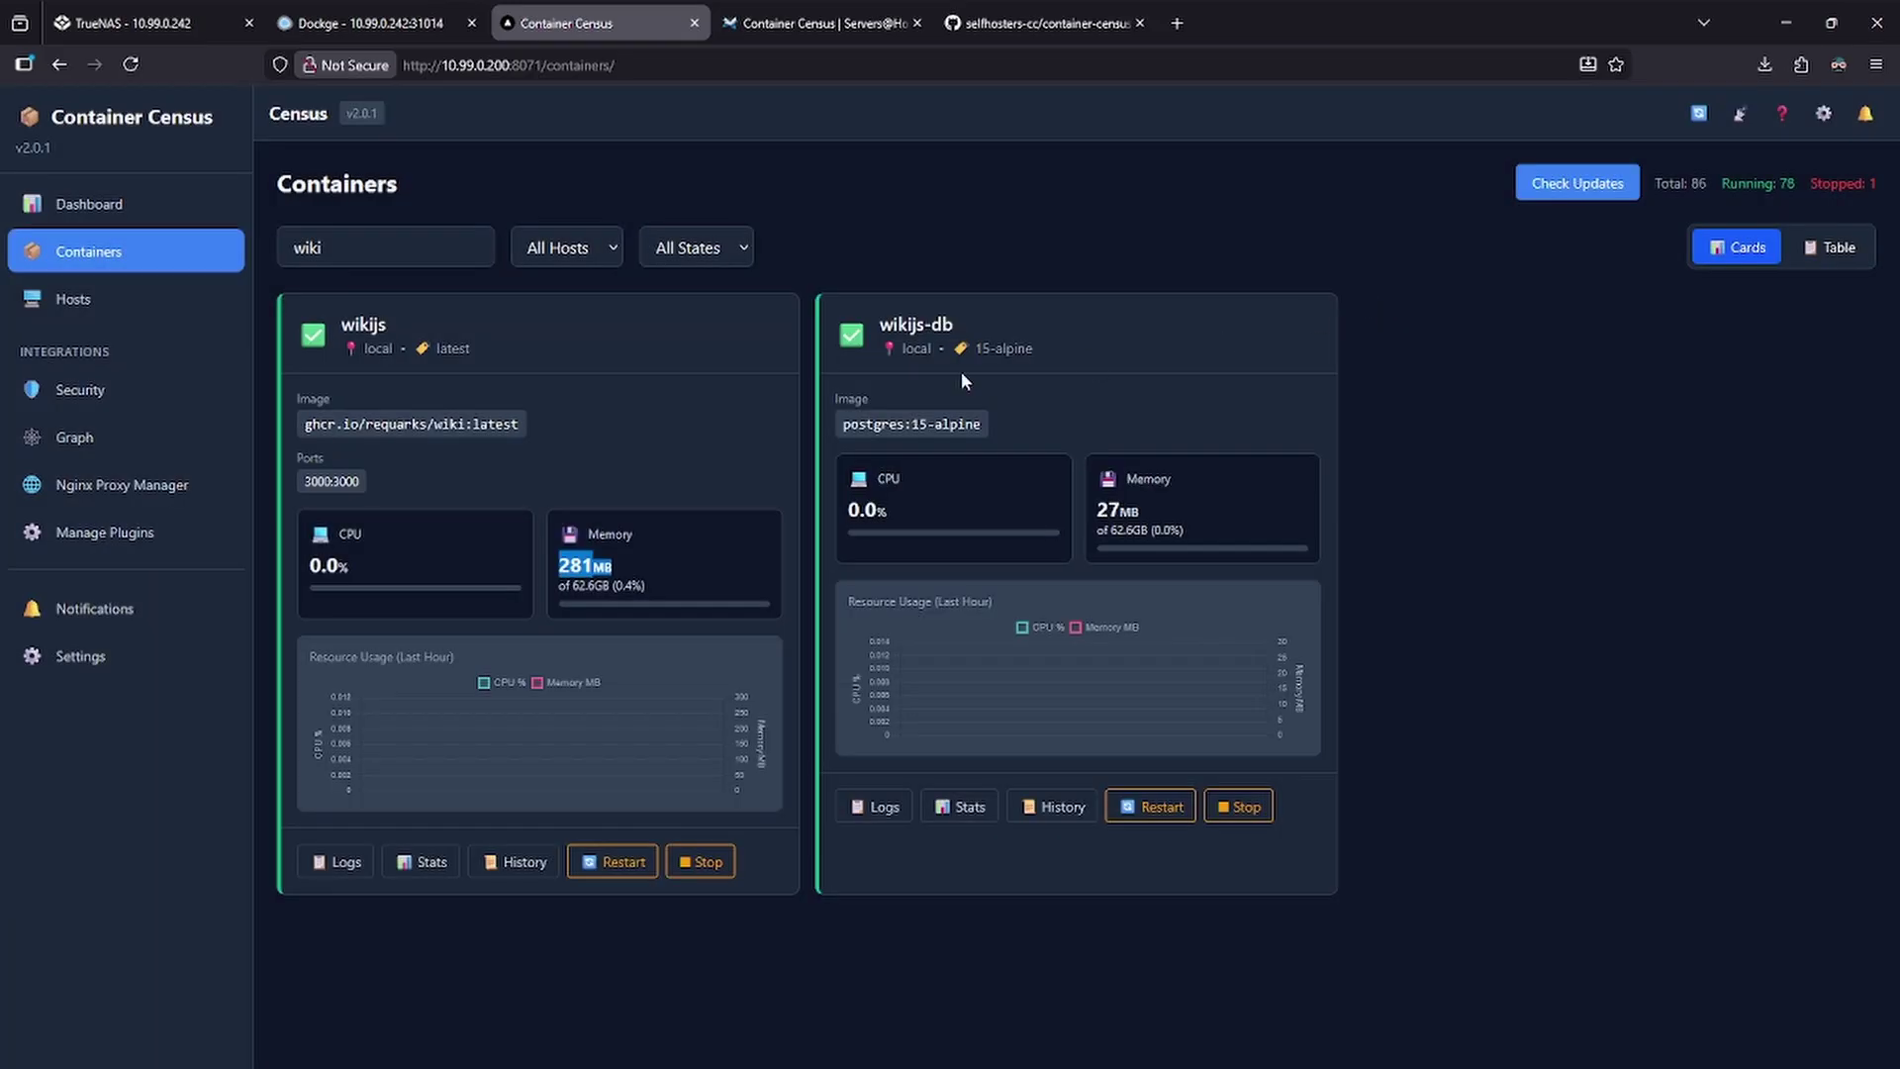
left_click(540, 862)
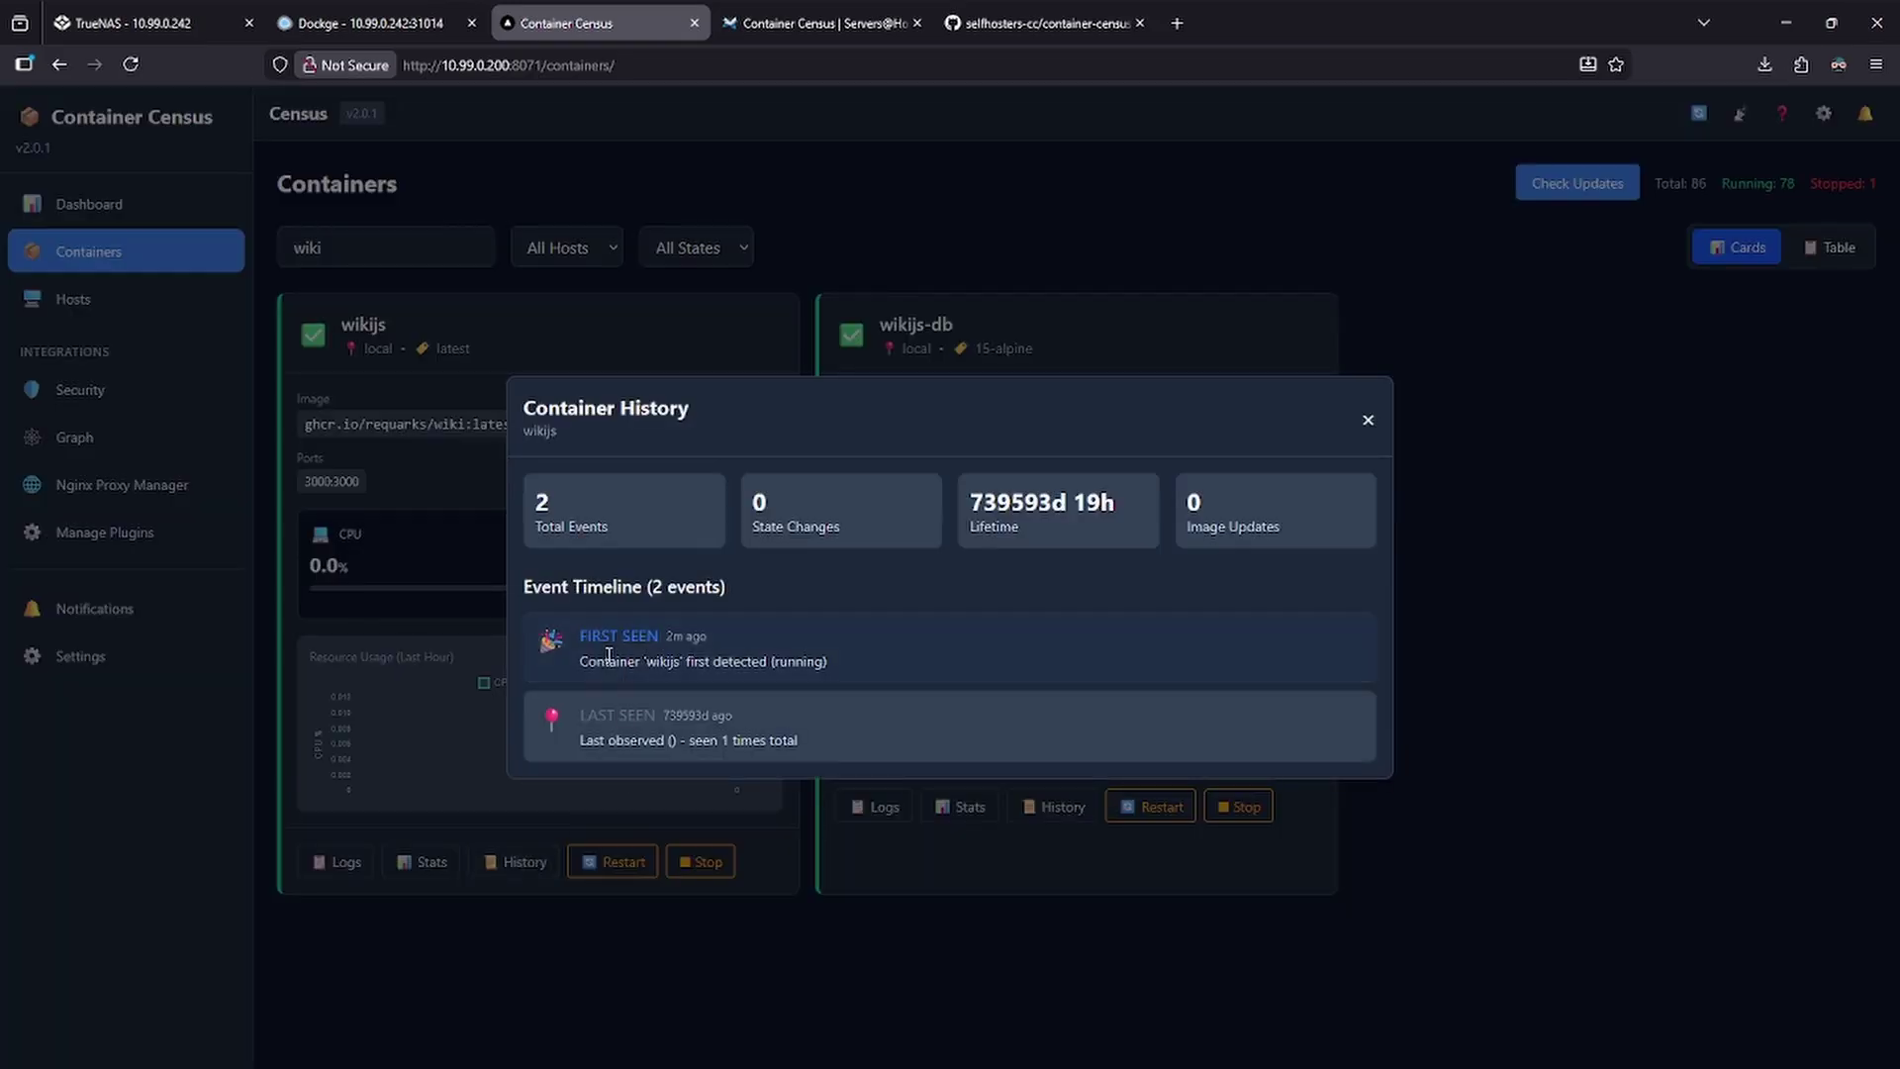
left_click(1368, 419)
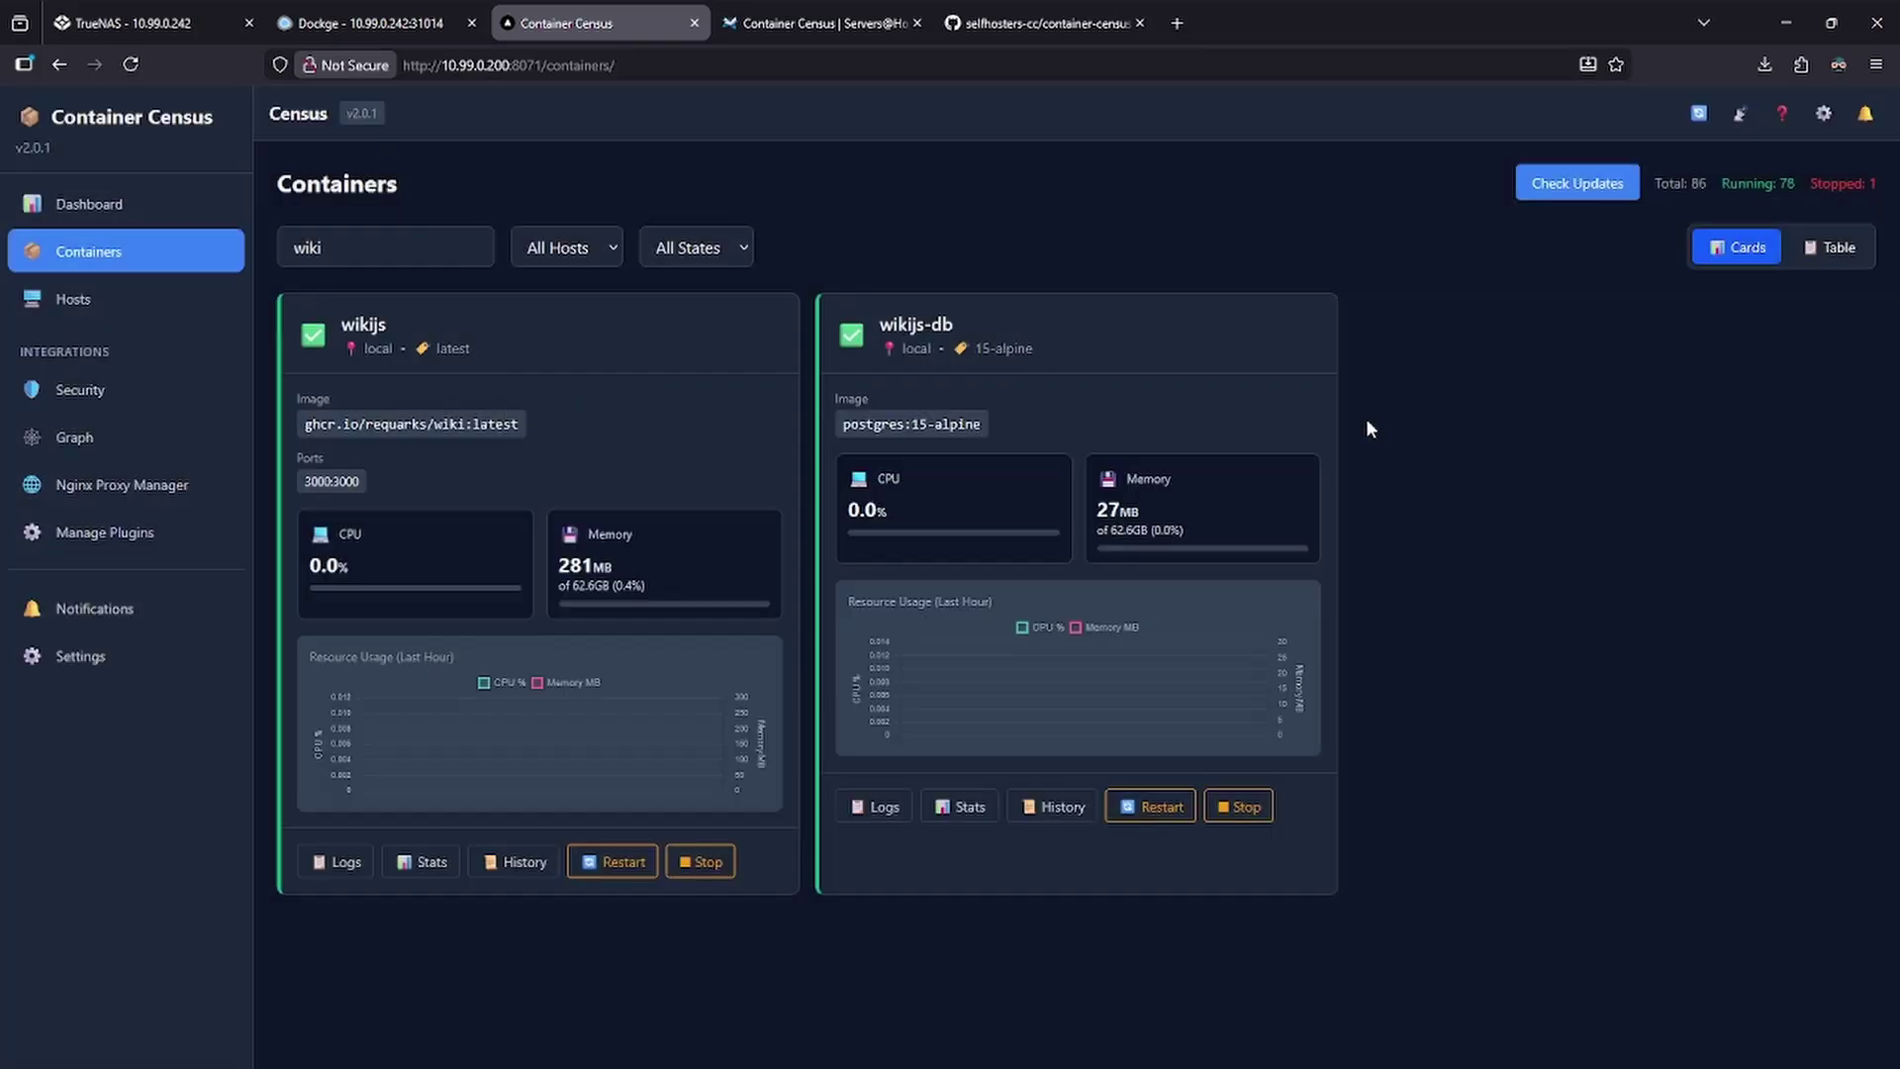
Step: Open the Hosts page, view the Add Host form, and cancel it
left_click(120, 308)
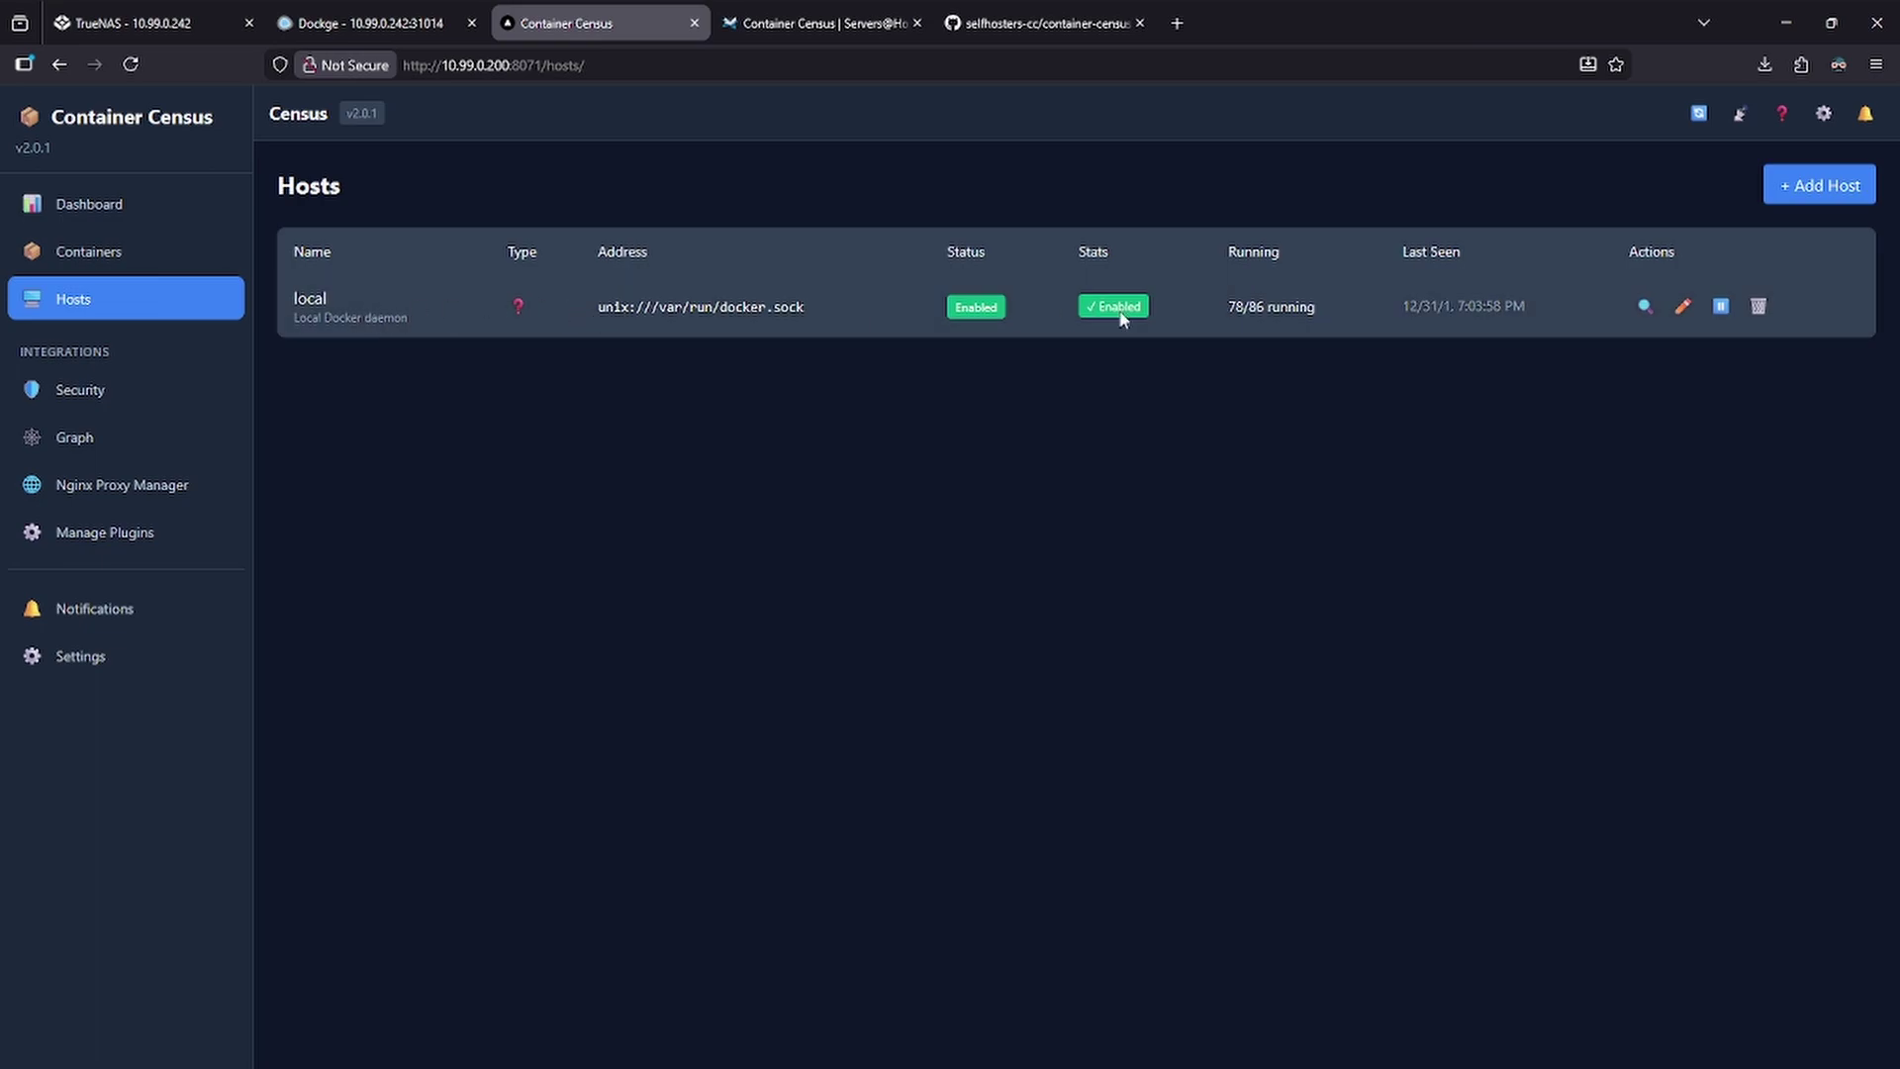
left_click(1827, 192)
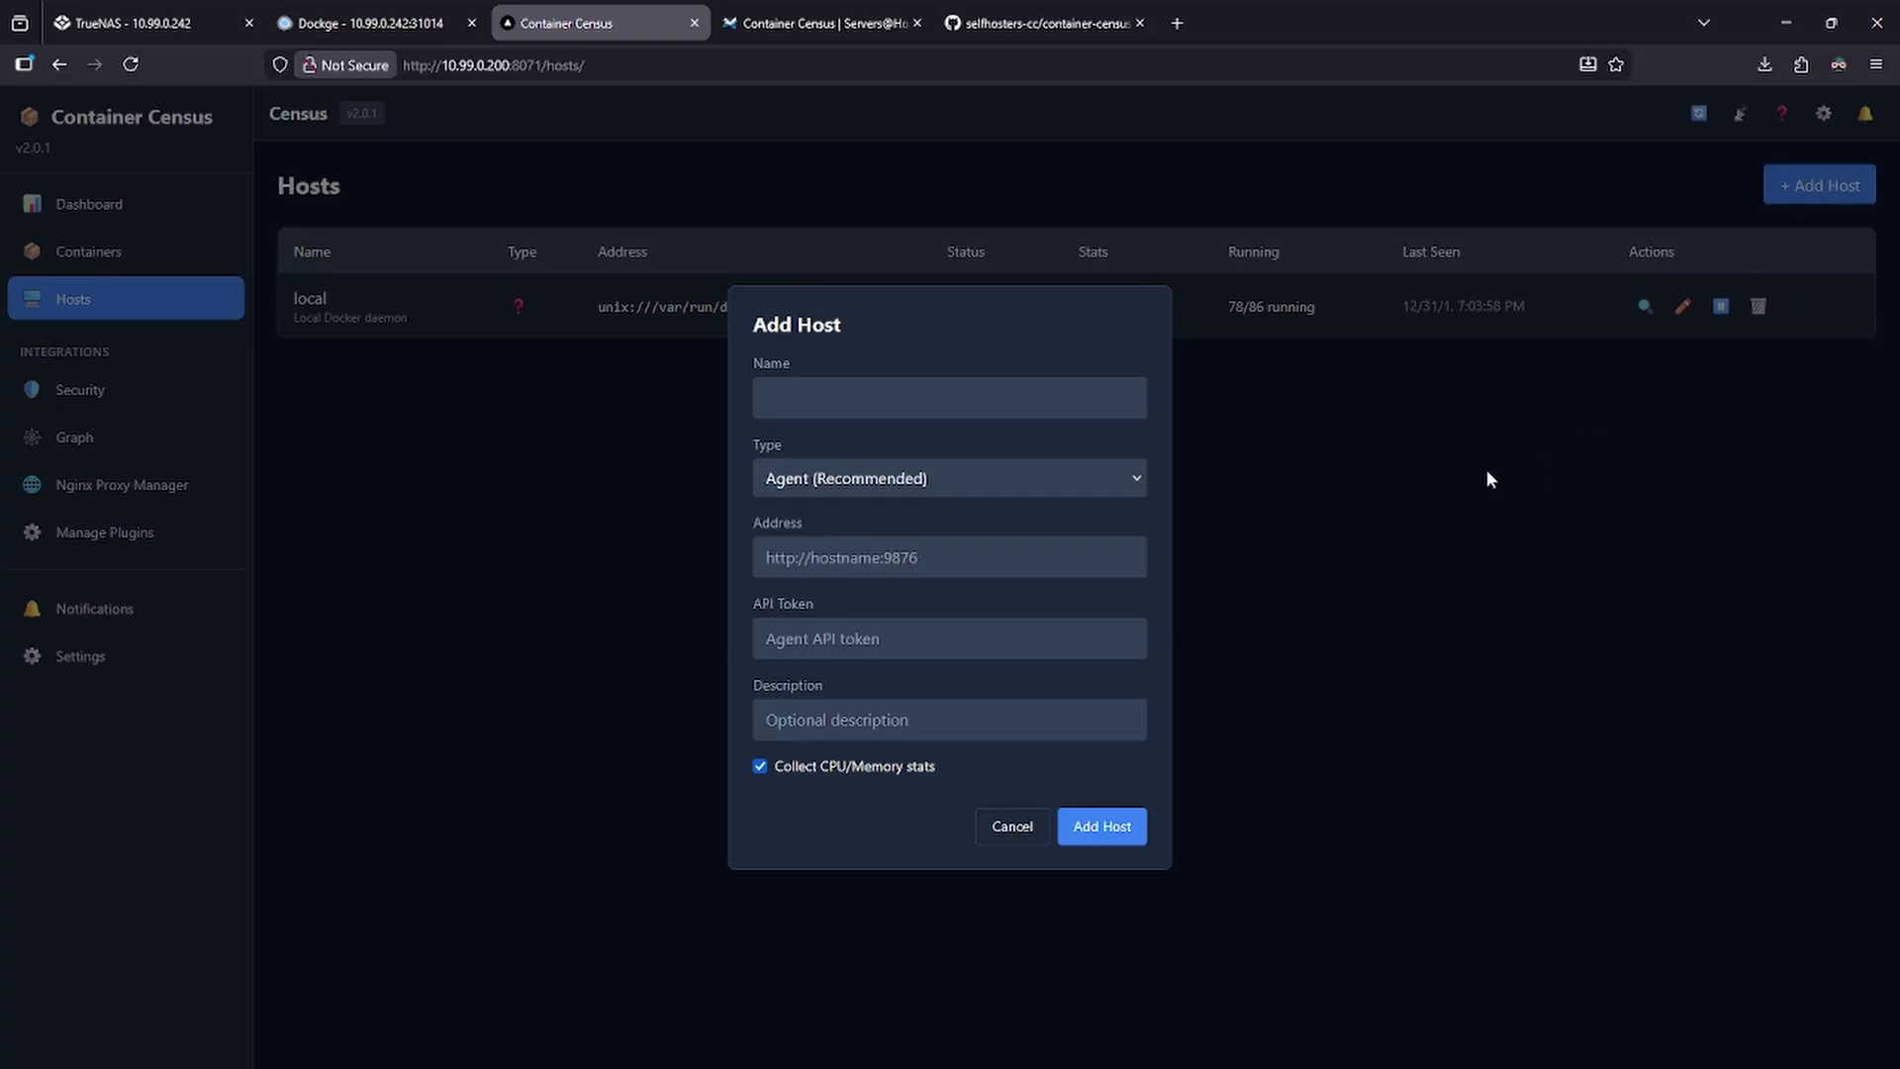
left_click(418, 639)
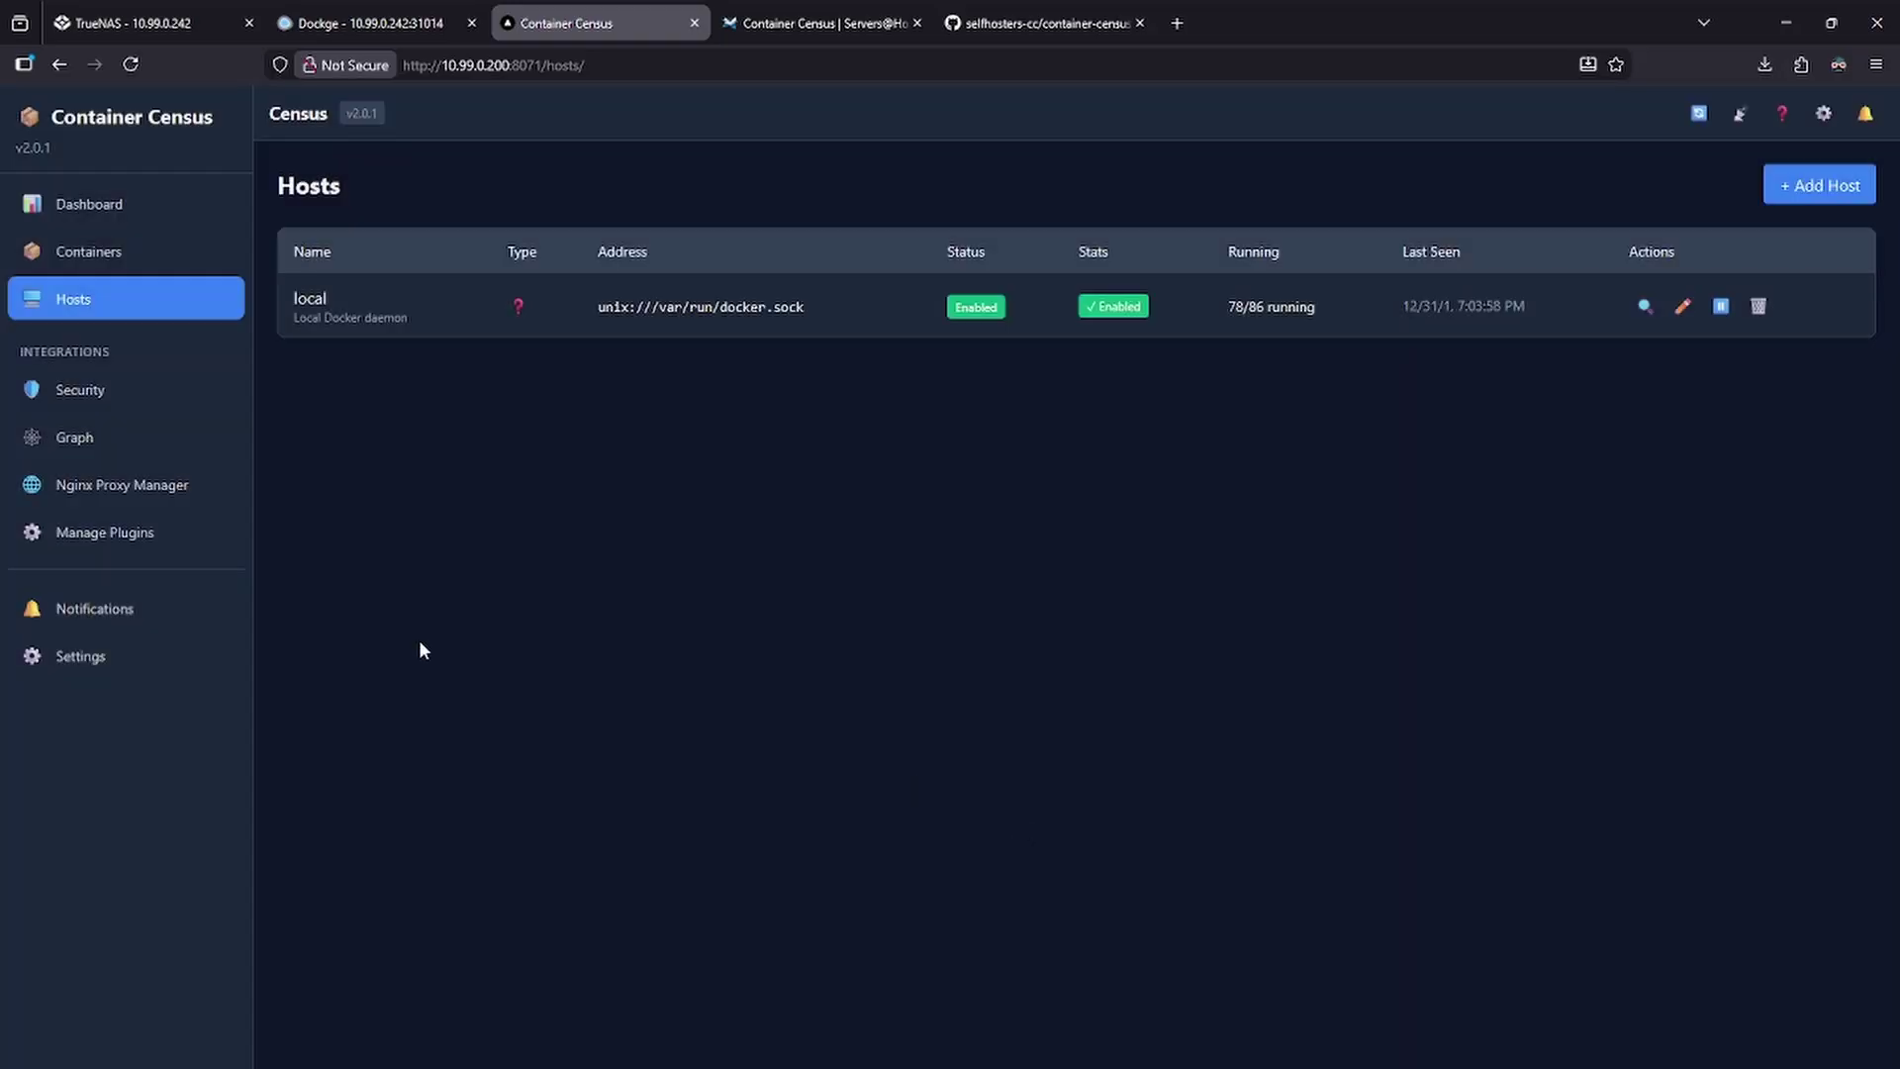
Step: Open the Security page and set the vulnerability scans severity filter to High
left_click(130, 400)
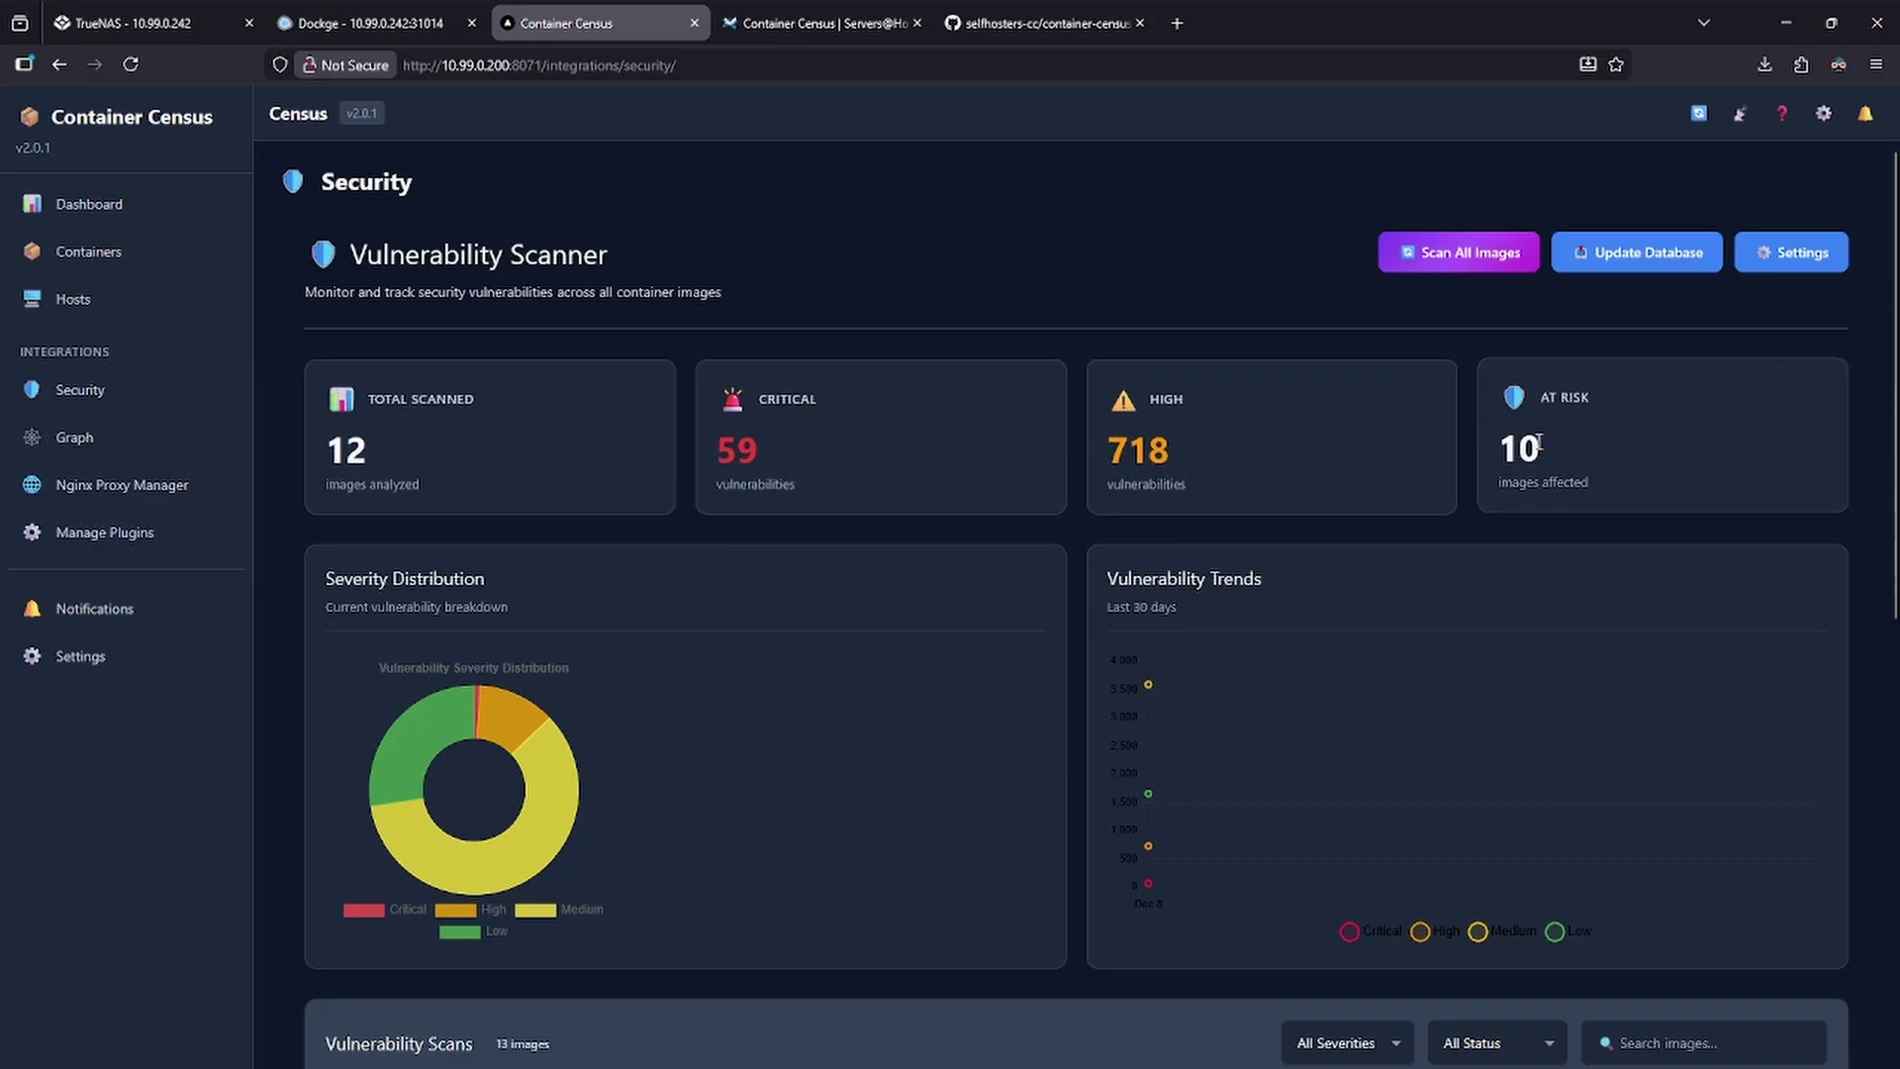
scroll(940, 461, "down", 7)
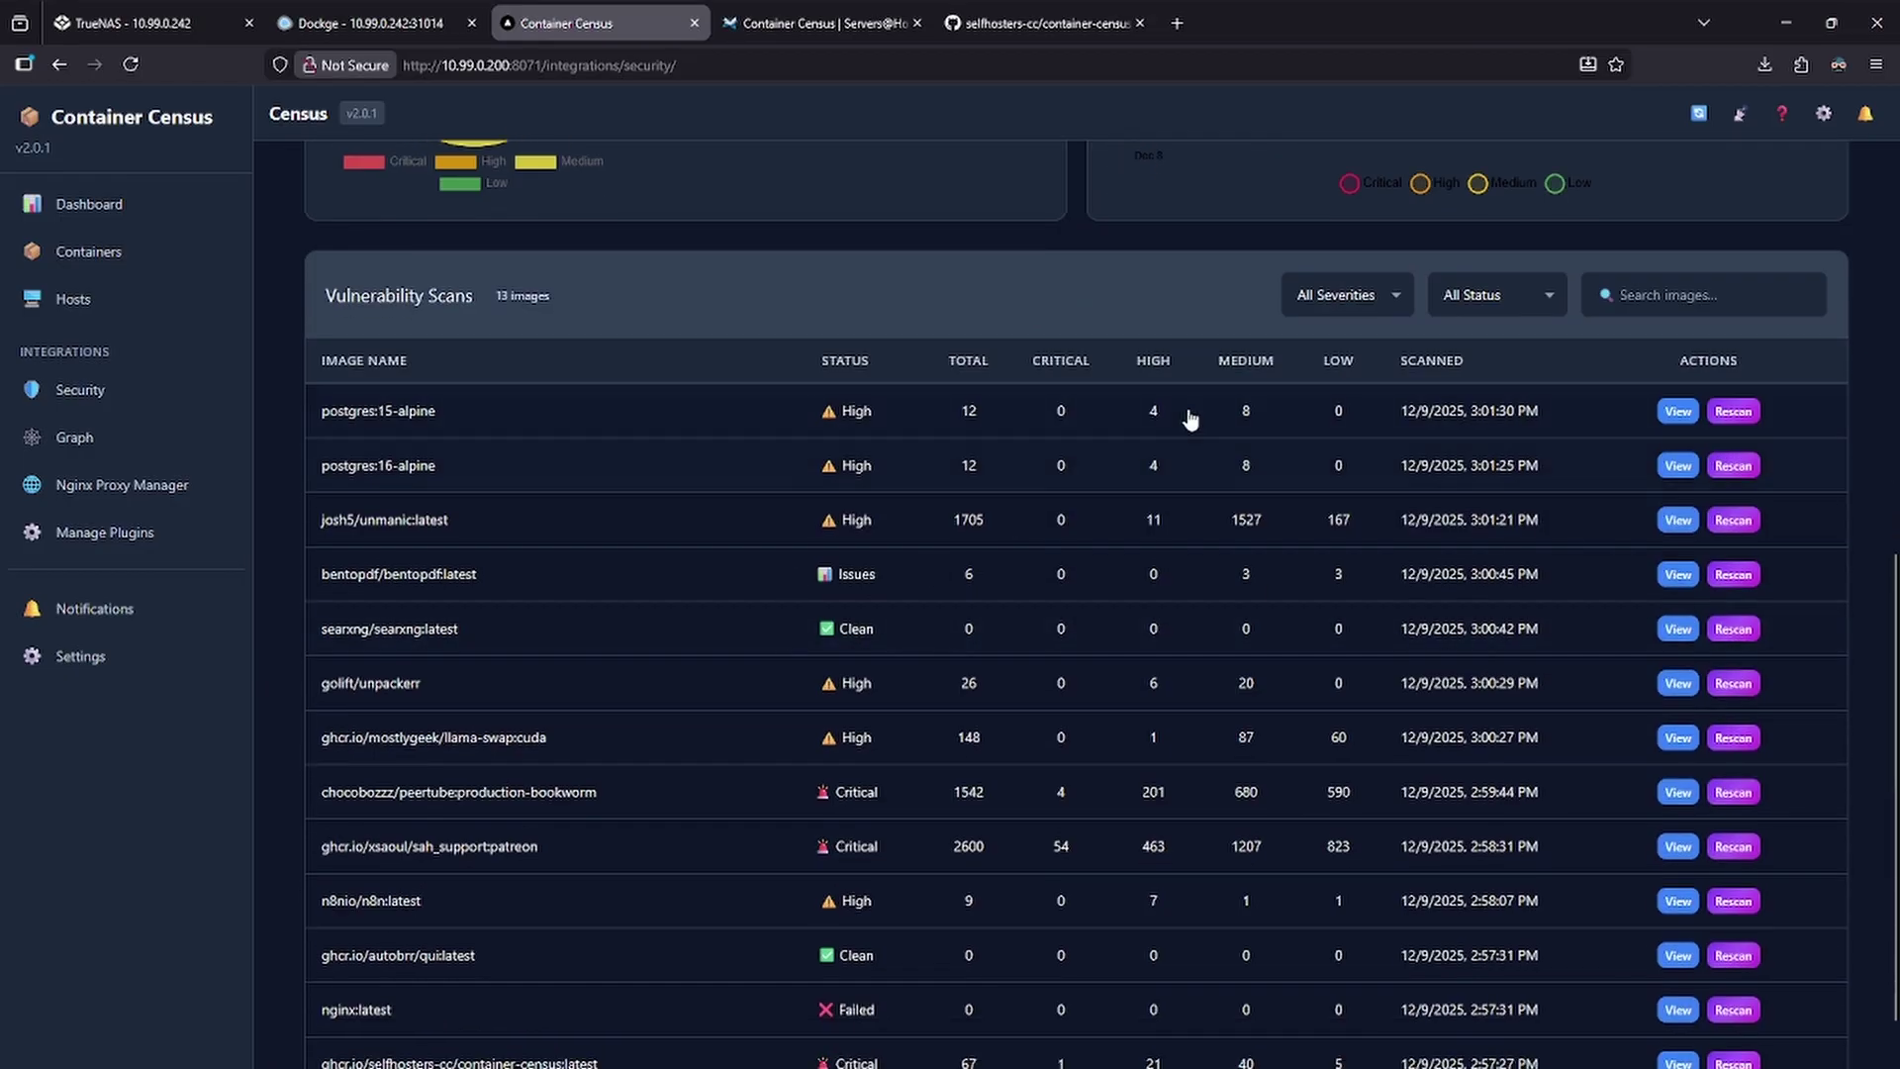
left_click(1346, 295)
left_click(1366, 349)
key("Down")
scroll(1107, 540, "up", 3)
scroll(984, 515, "up", 4)
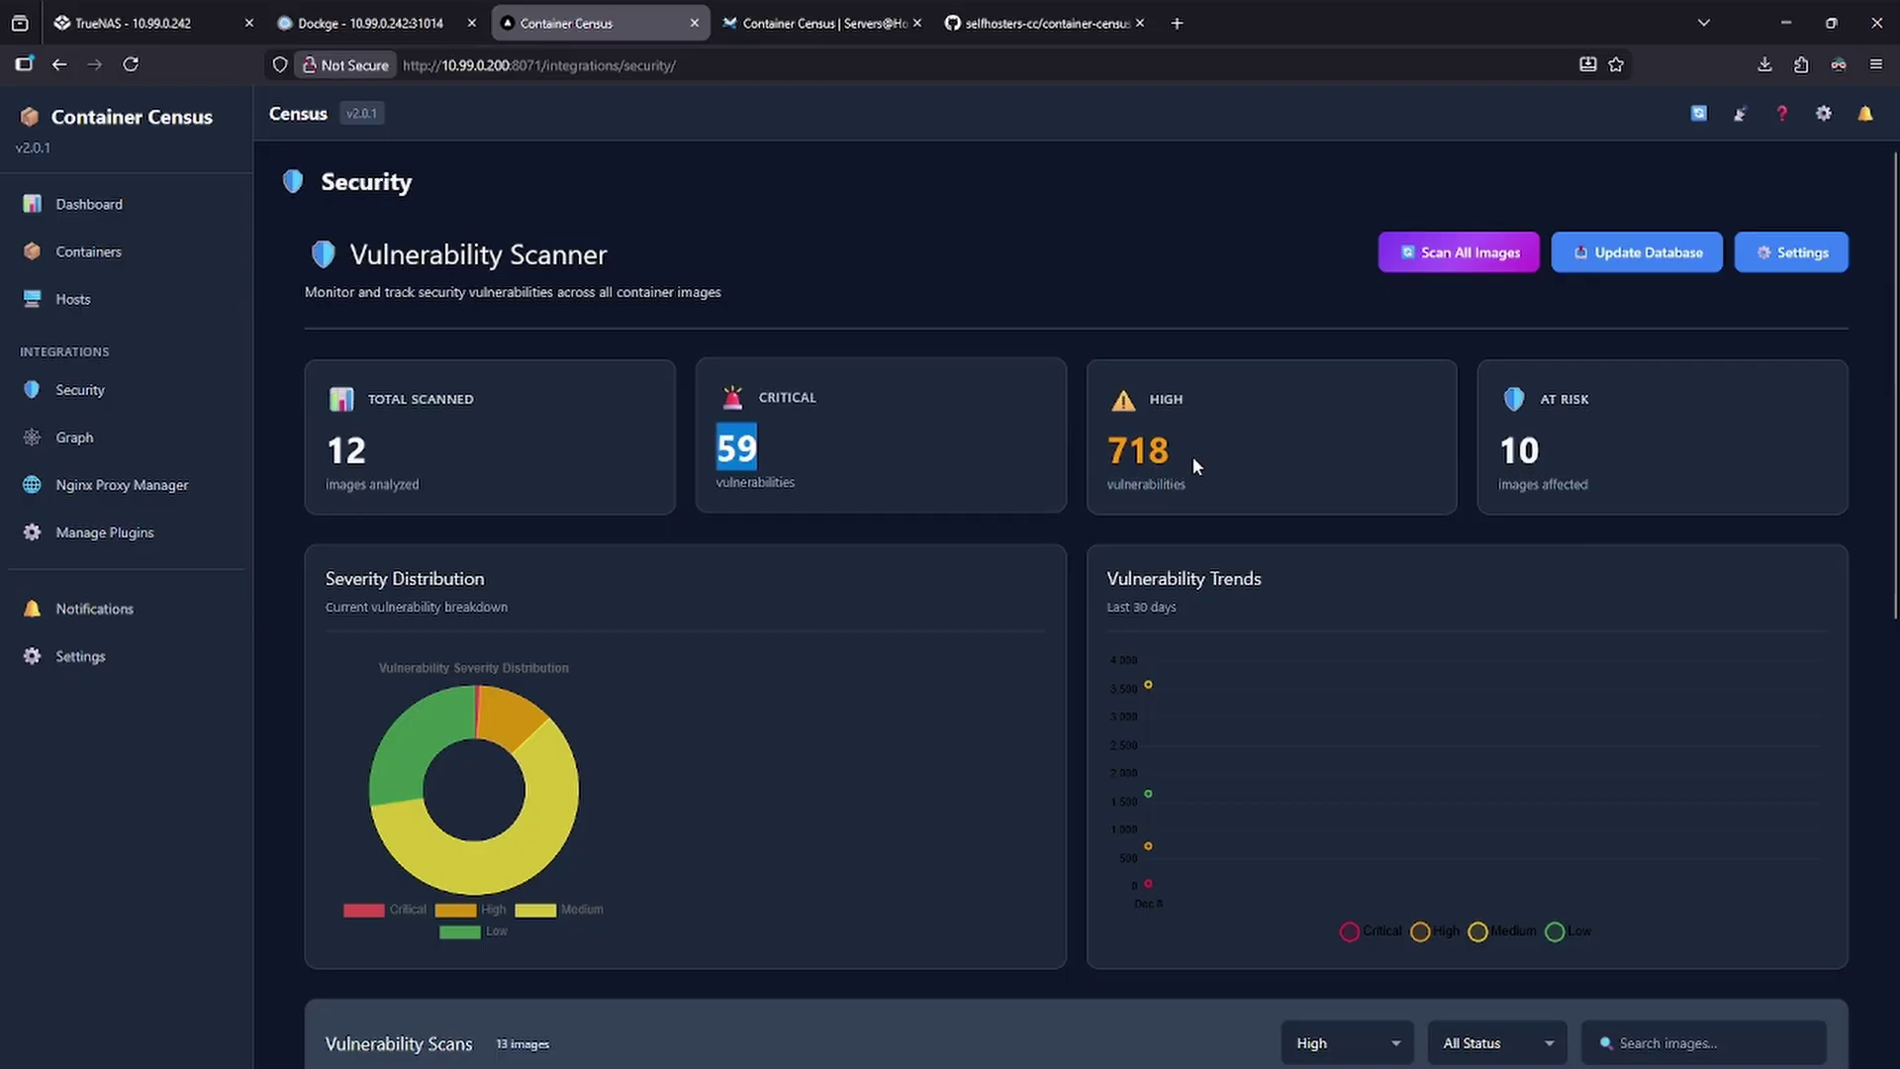
scroll(1077, 544, "down", 2)
scroll(1064, 549, "down", 5)
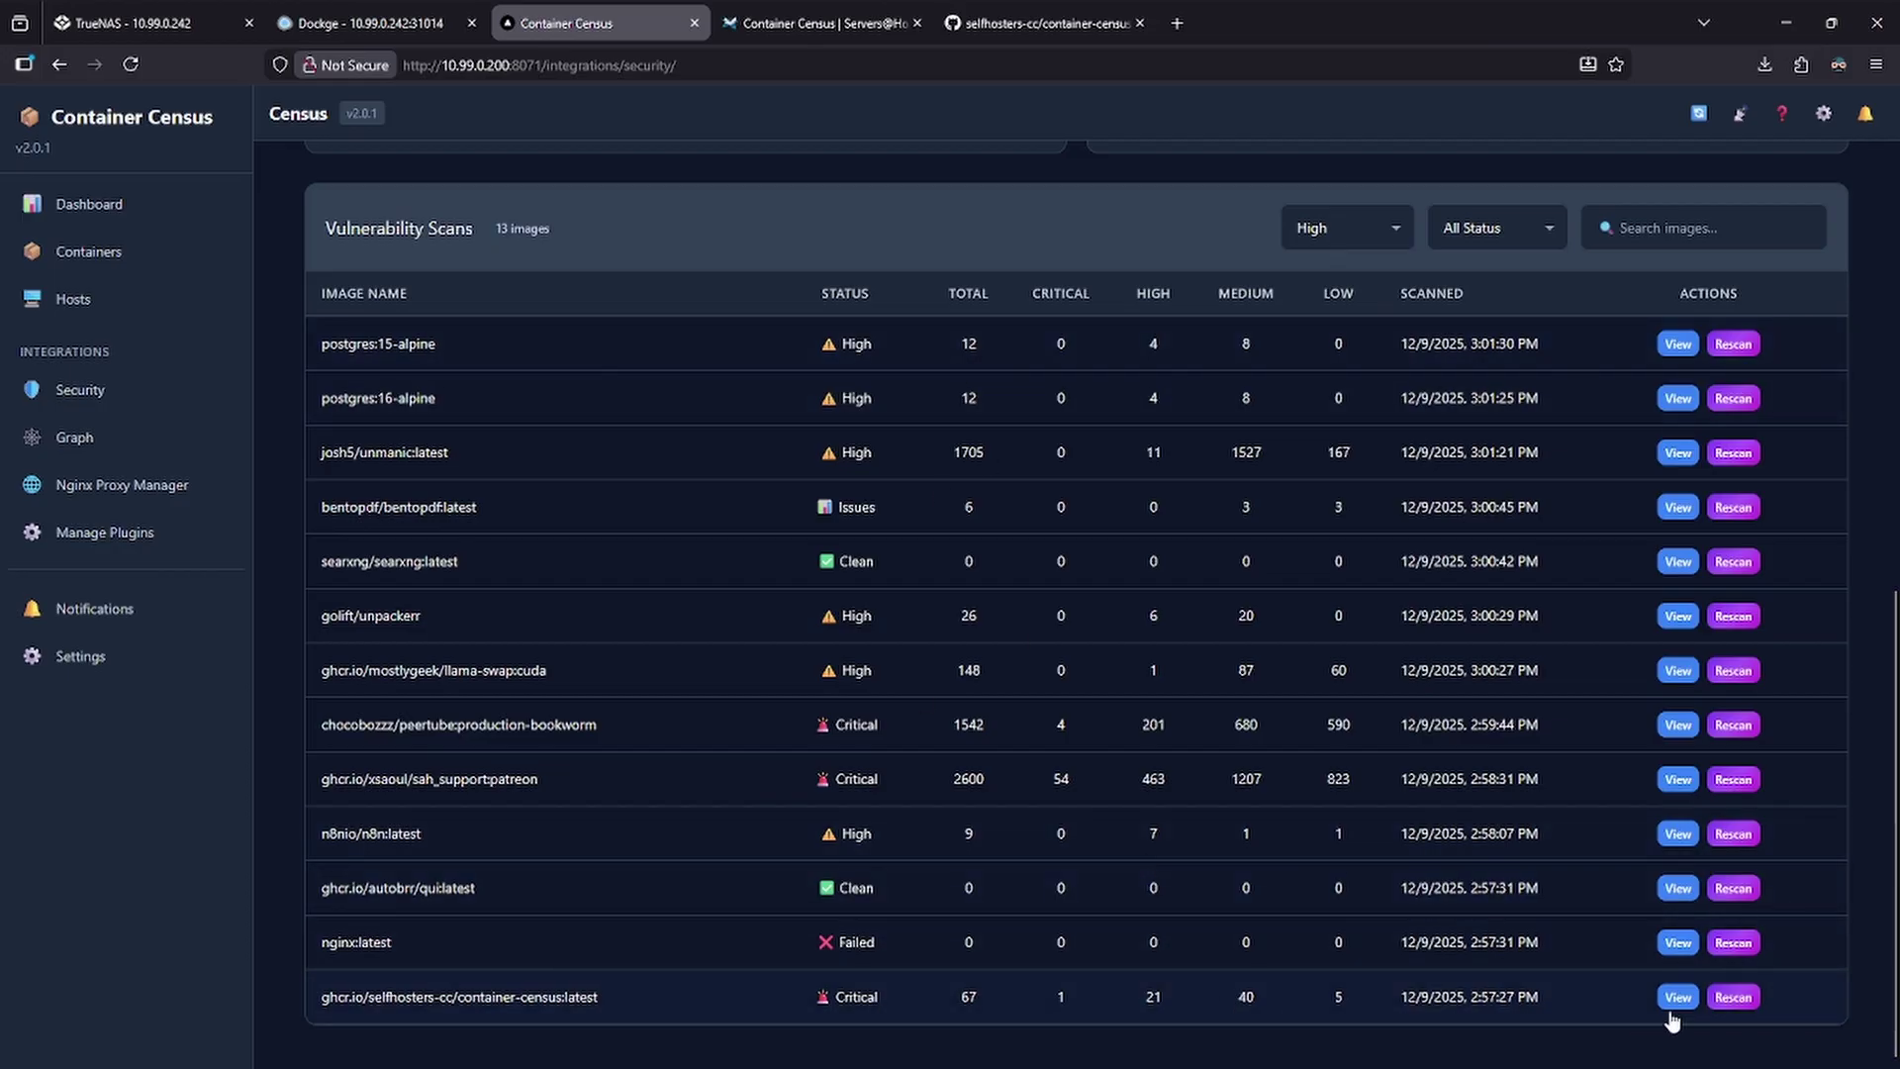
Step: Open the Graph, zoom in to the LibreChat and immich clusters, then fit to view
left_click(74, 437)
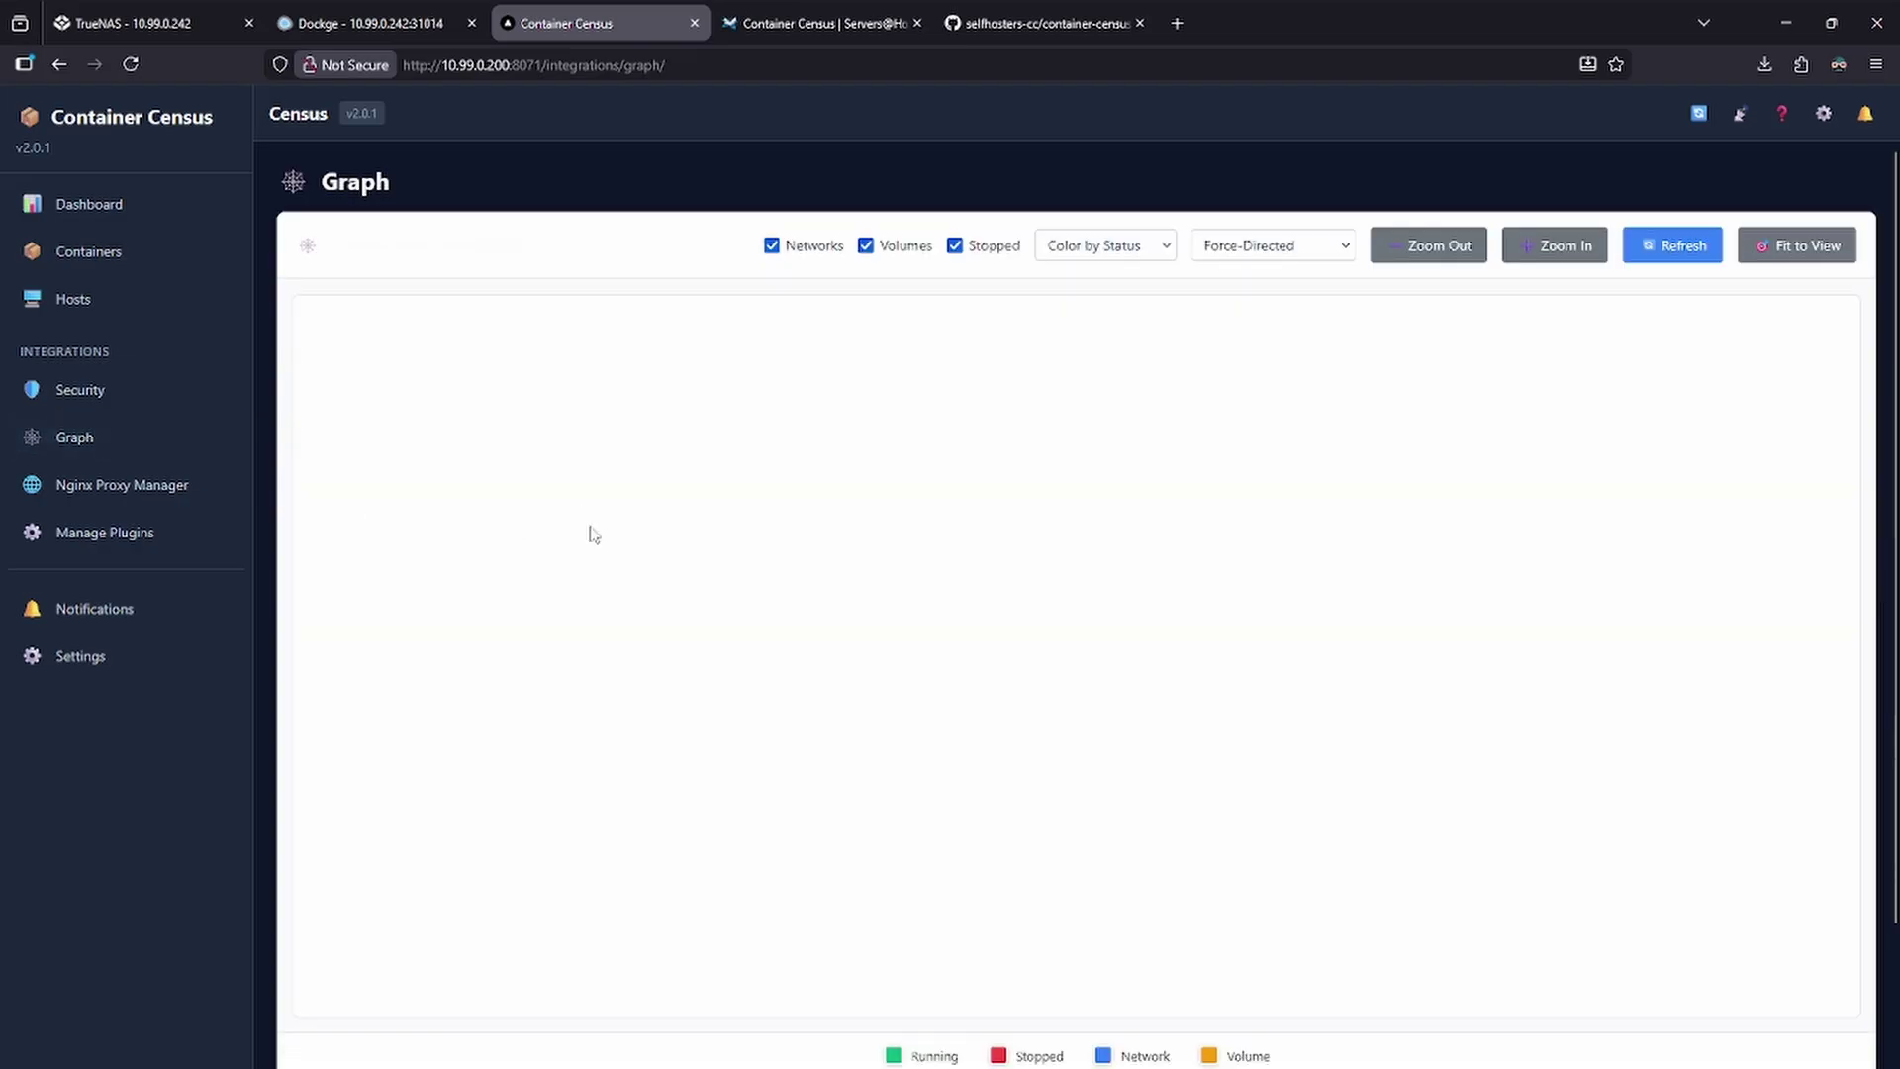
left_click(1559, 245)
left_click_drag(1484, 484, 1235, 708)
left_click(1555, 245)
left_click(1555, 246)
left_click_drag(1442, 503, 1310, 568)
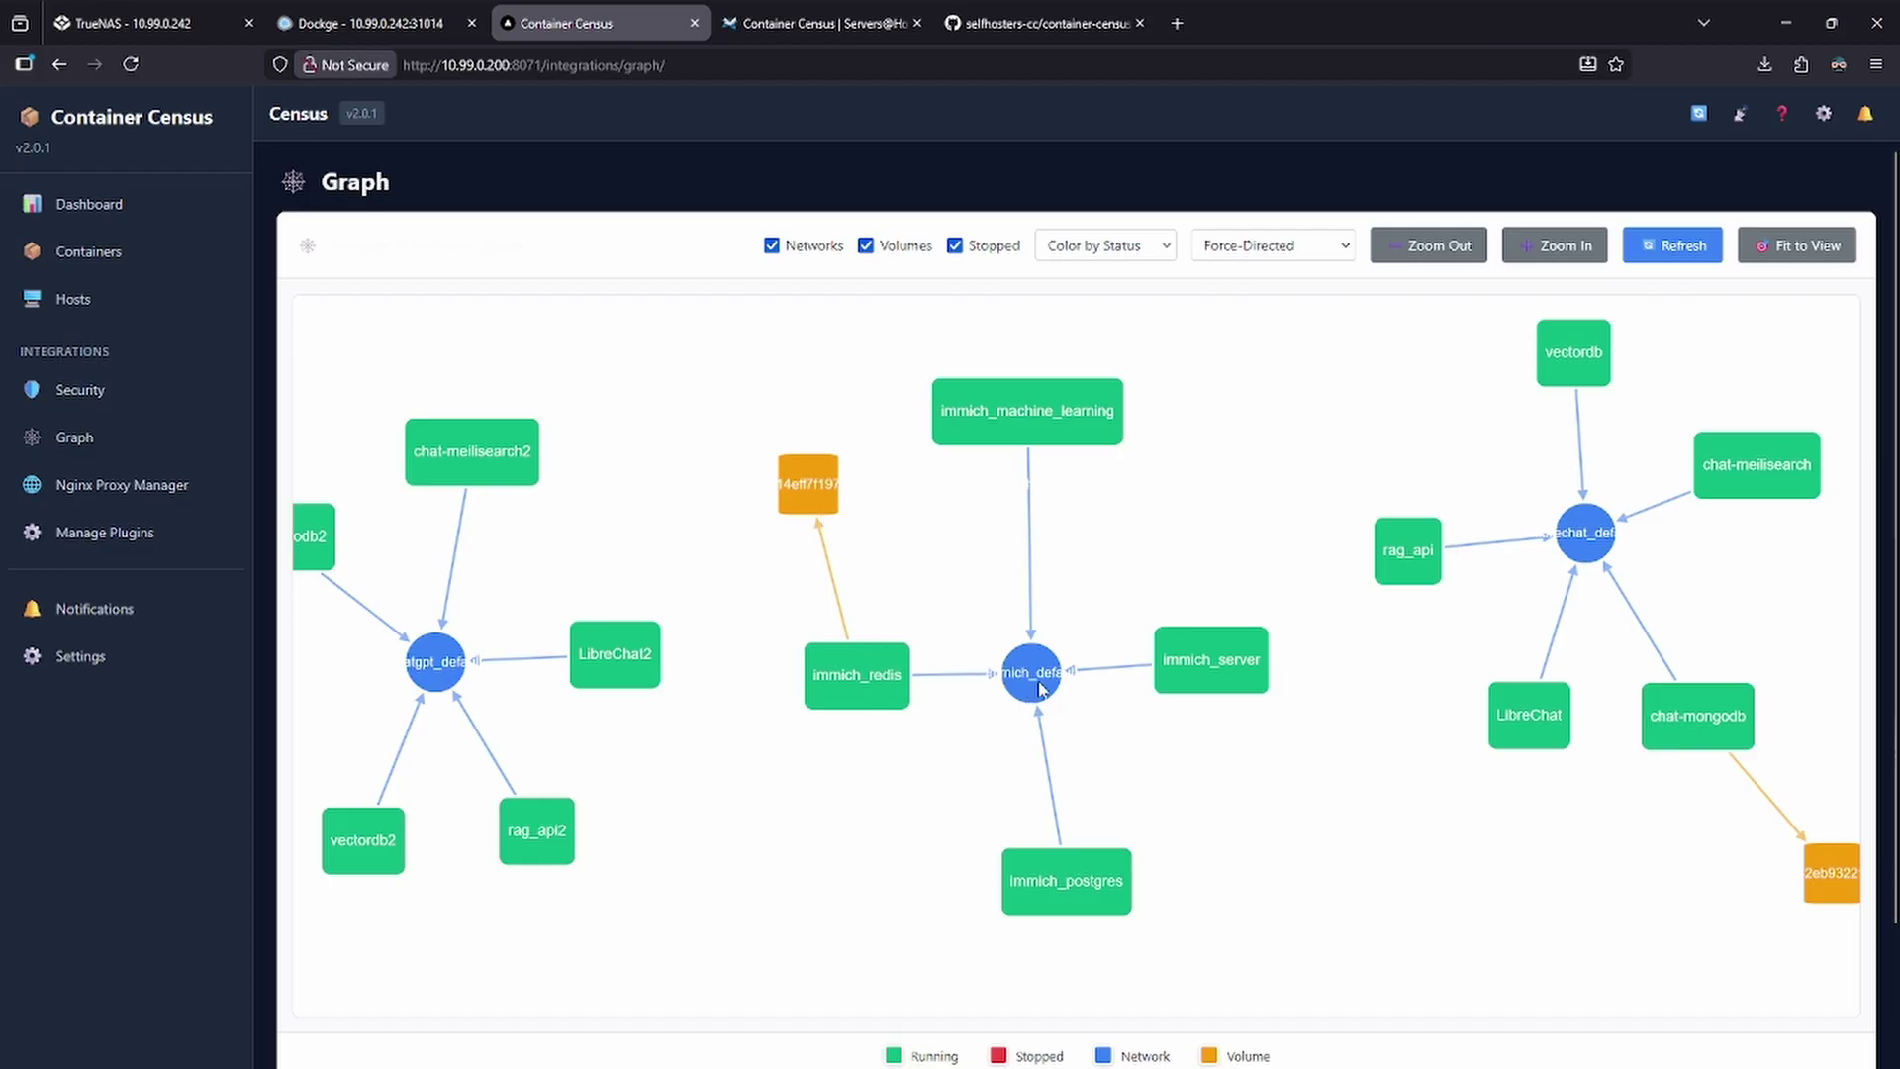
left_click(1779, 259)
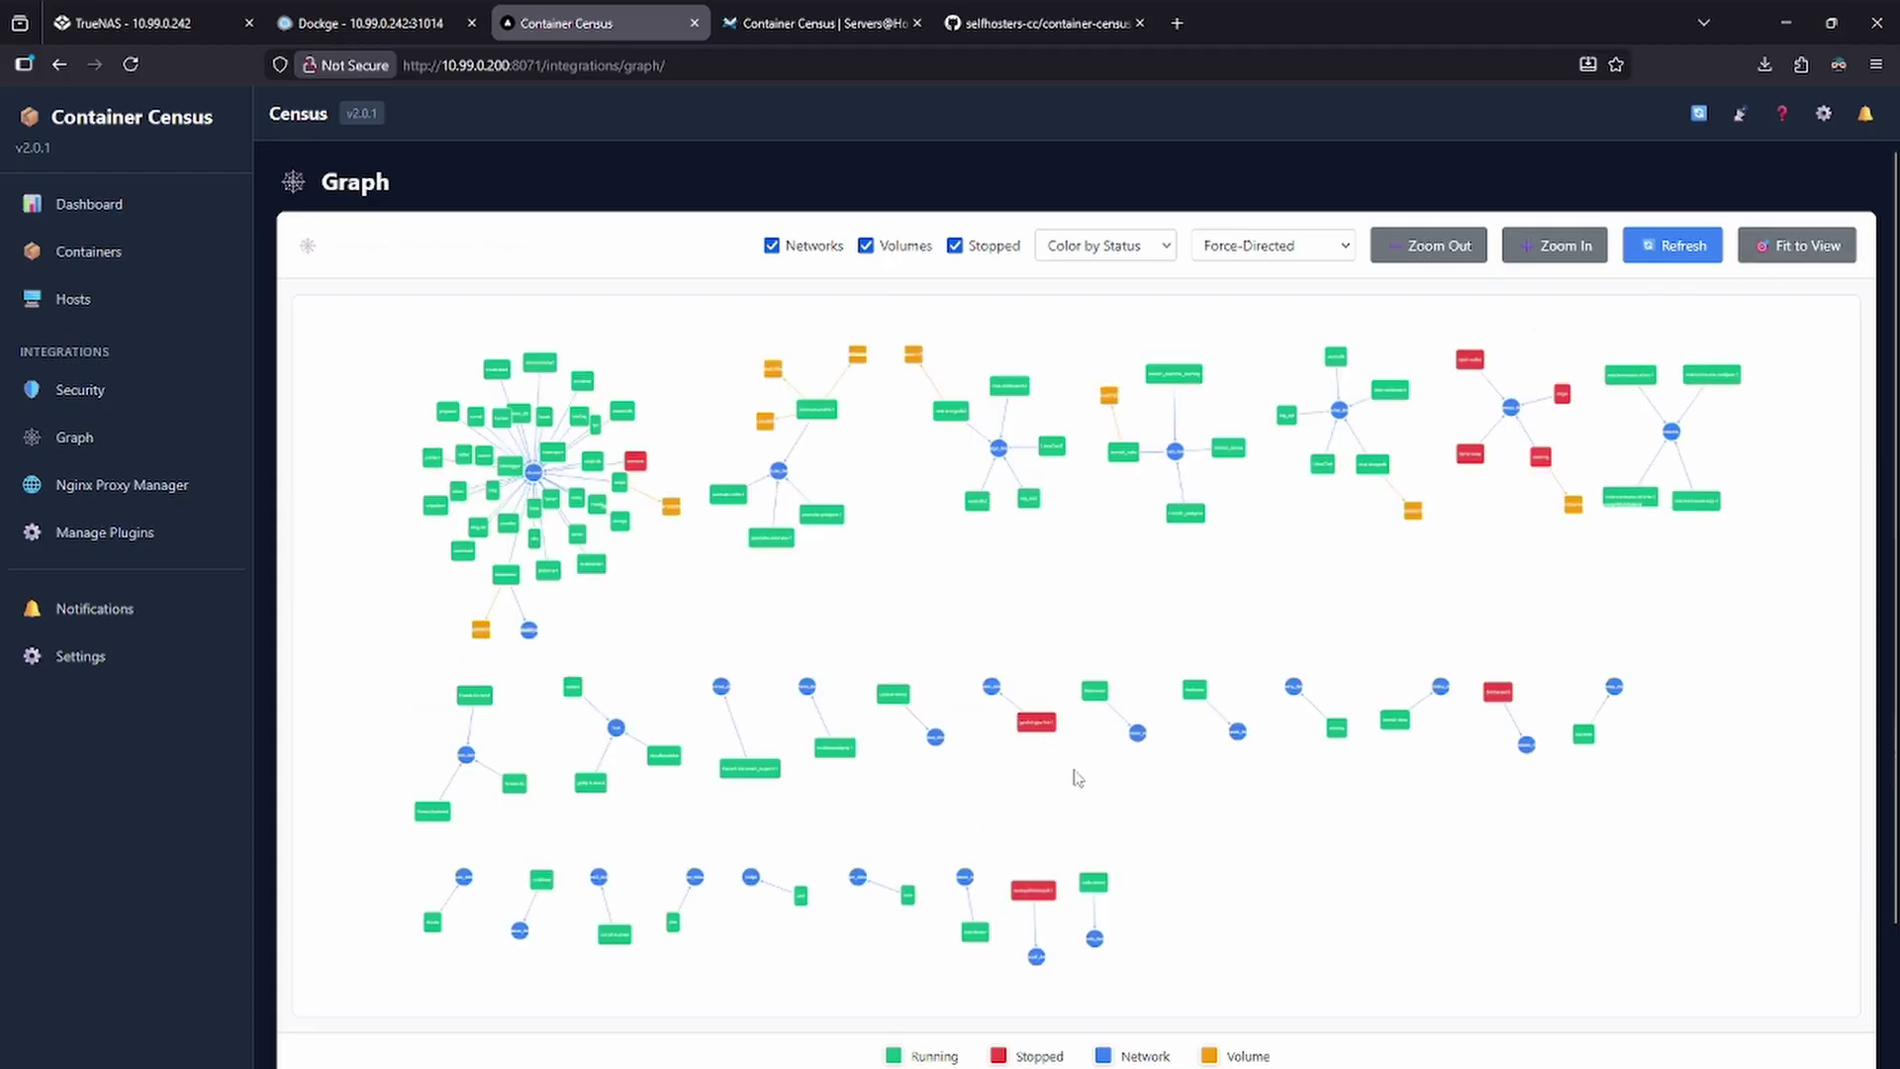